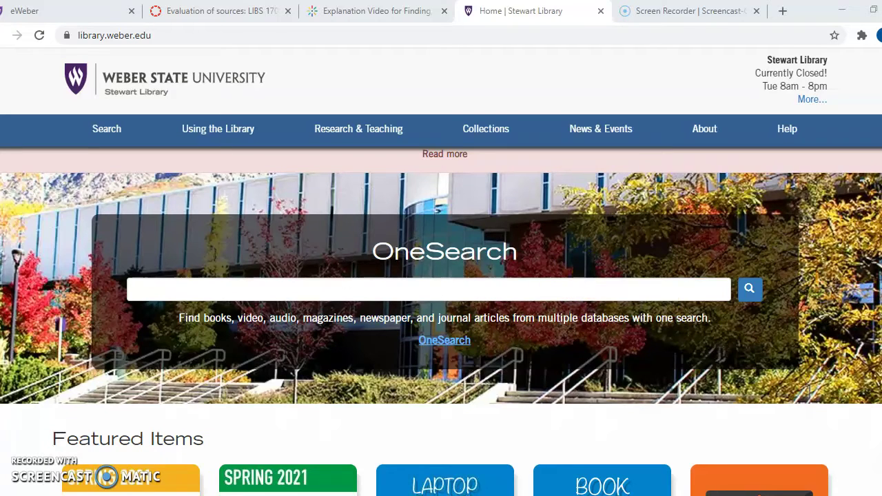
- Open the Academic Search Ultimate database from the library's Databases section and switch to its advanced search
scroll(441, 310, up, 2)
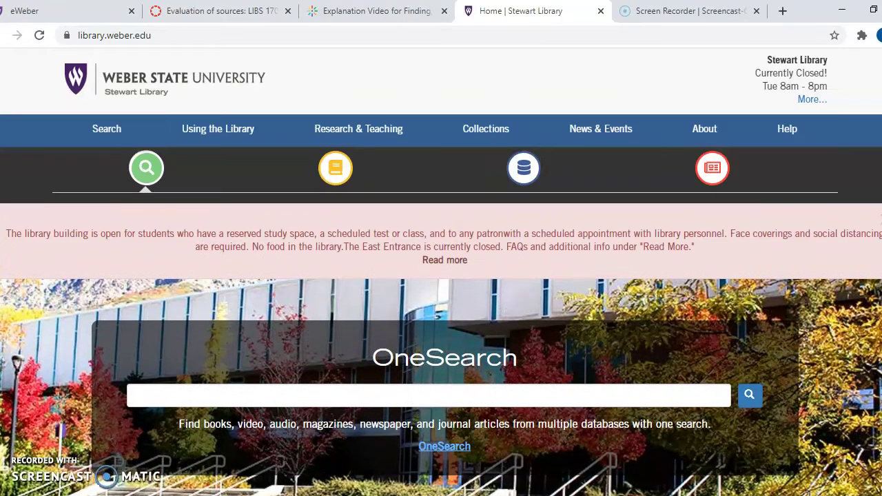
click(536, 180)
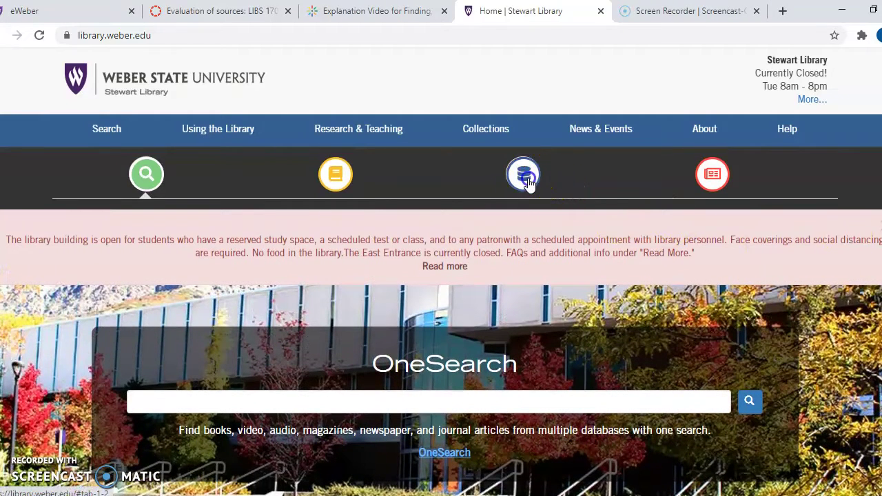
scroll(537, 303, down, 2)
scroll(536, 308, down, 1)
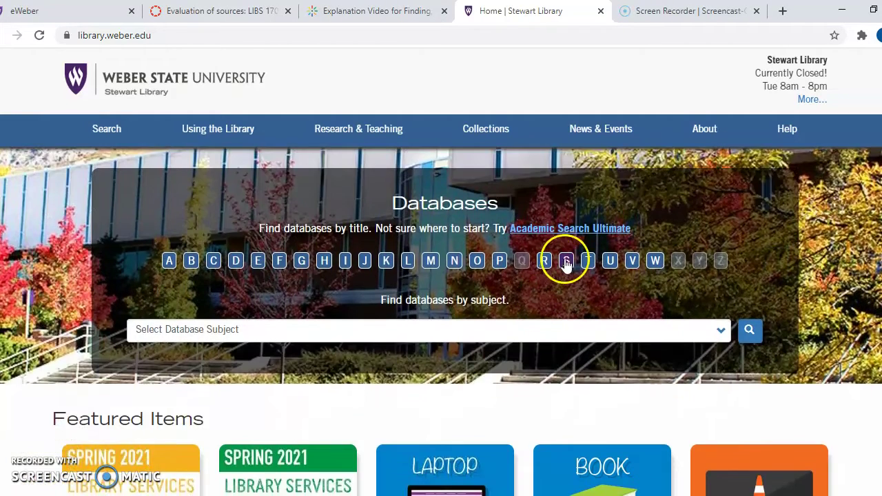
click(579, 228)
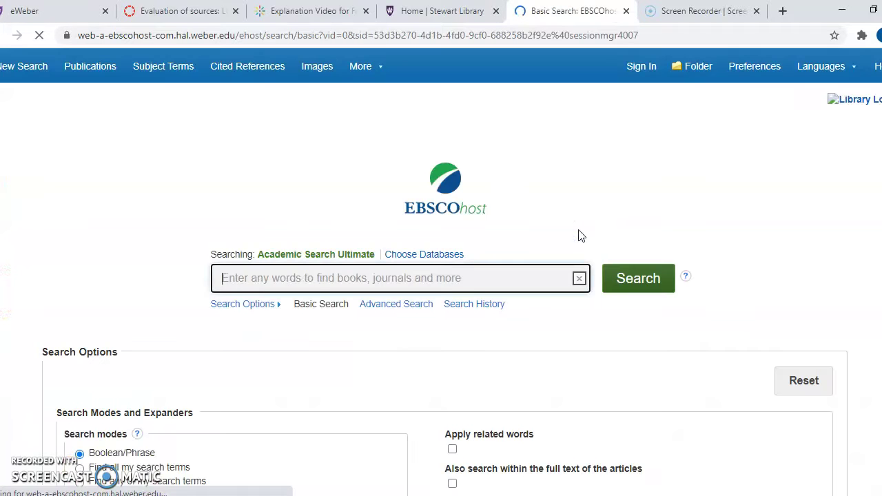
click(414, 305)
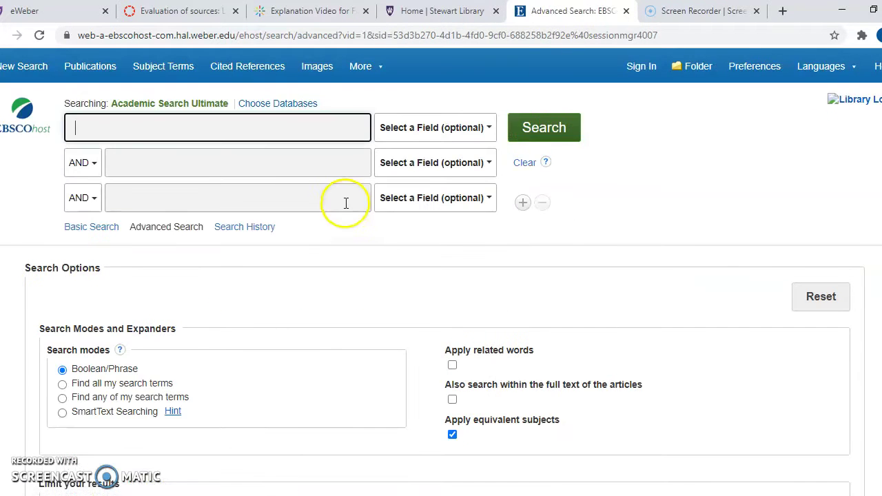
- Change the searched databases from Academic Search Ultimate to Education Full Text (H.W. Wilson), ERIC, and Psychology and Behavioral Sciences Collection
click(313, 106)
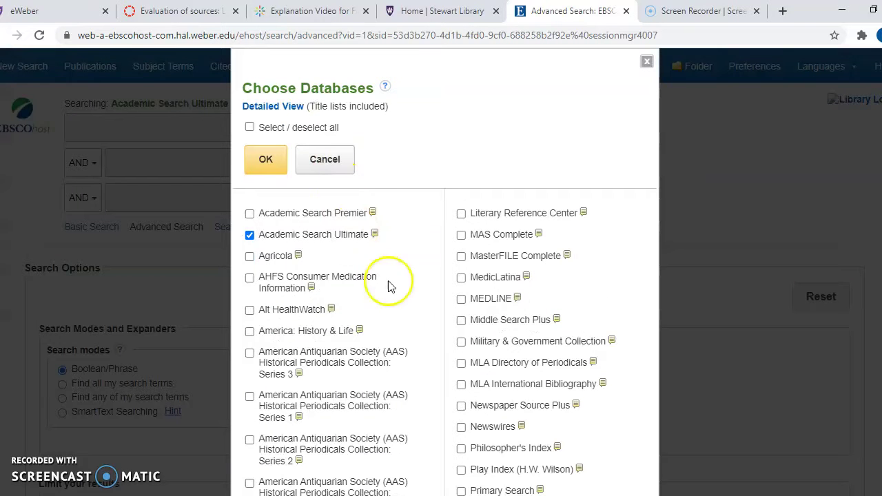
click(250, 235)
scroll(414, 292, down, 8)
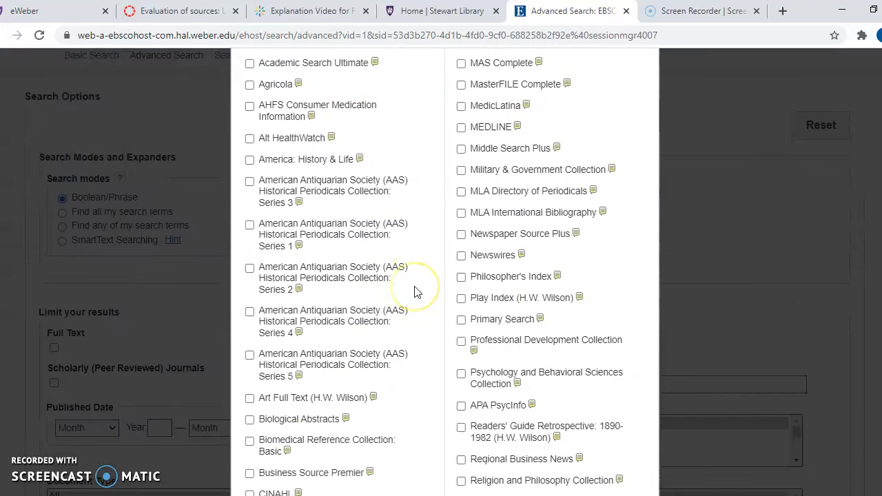
scroll(414, 292, down, 3)
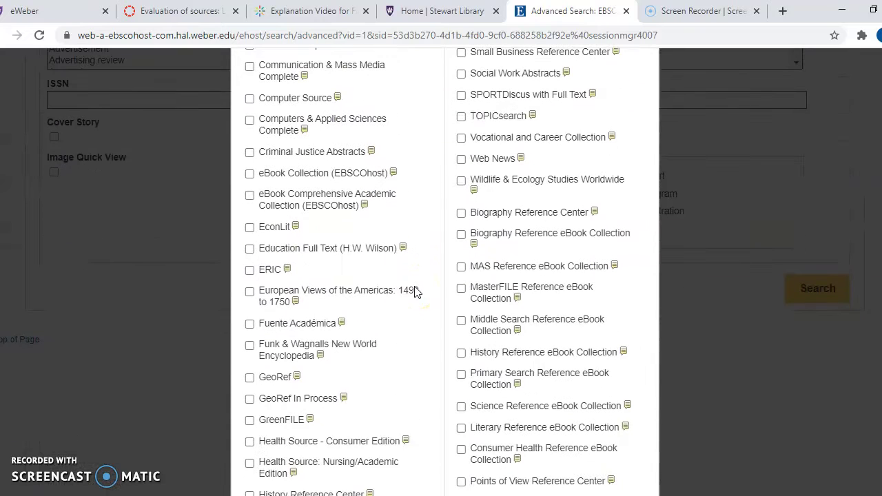
click(250, 271)
click(249, 249)
scroll(446, 252, up, 4)
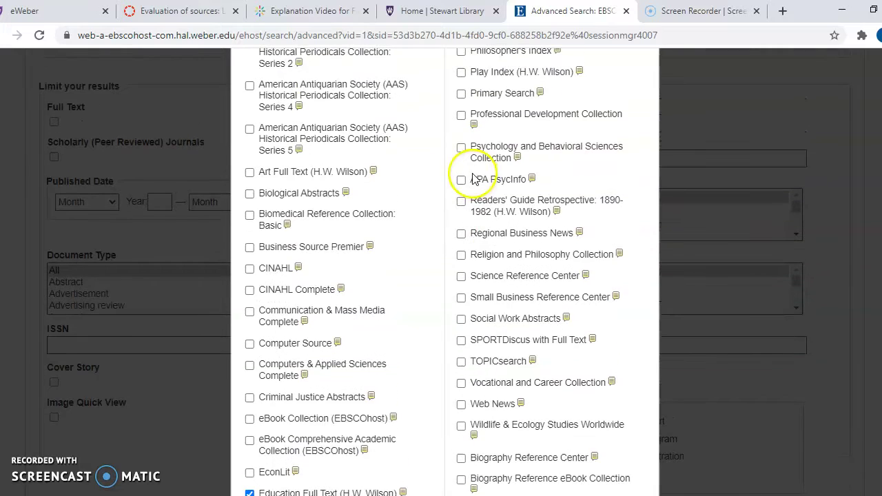
click(461, 147)
scroll(716, 273, down, 7)
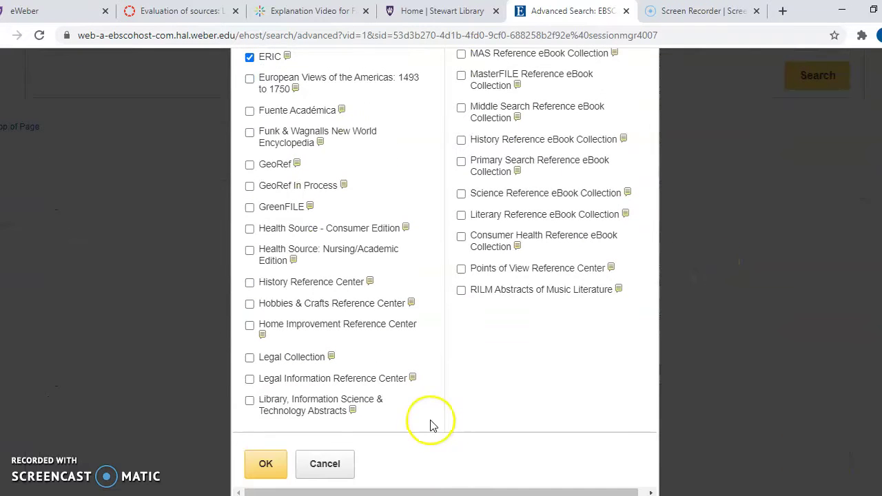
click(265, 466)
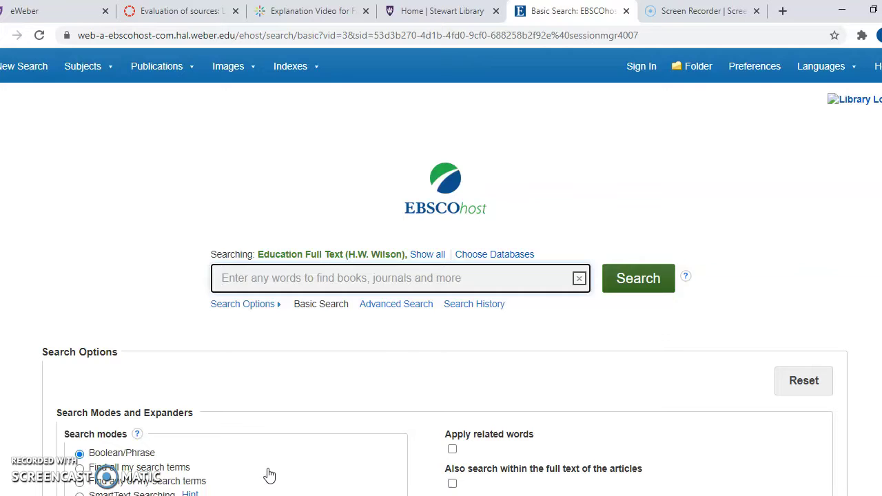
- In the advanced search, enter "online learn* or e-learn* or distance learn* or online educat*" as the first search line
click(407, 310)
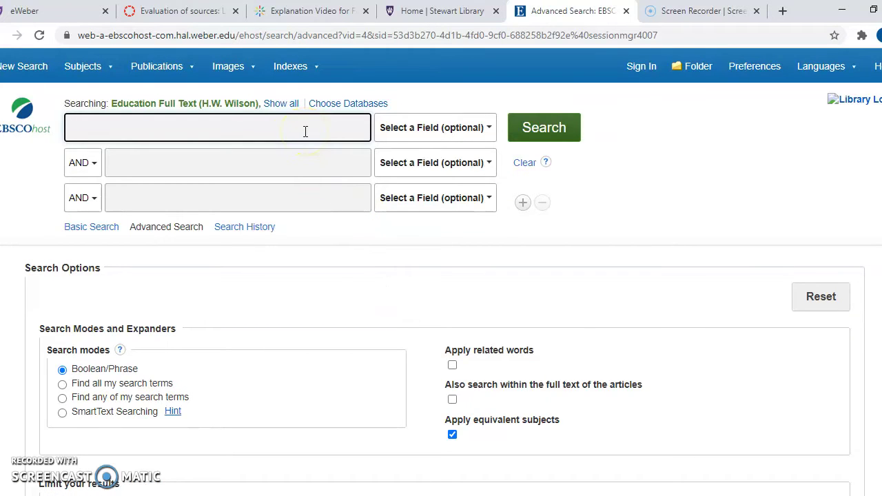
text(online lea)
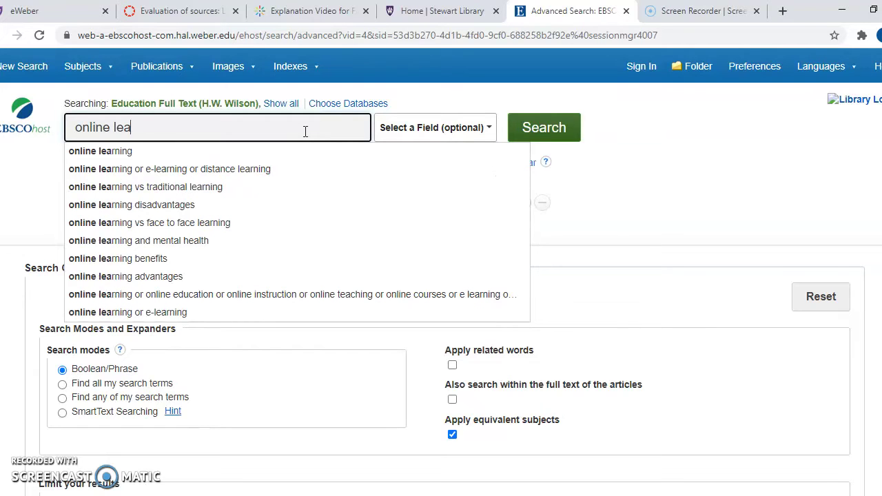
text(rn* or e-le)
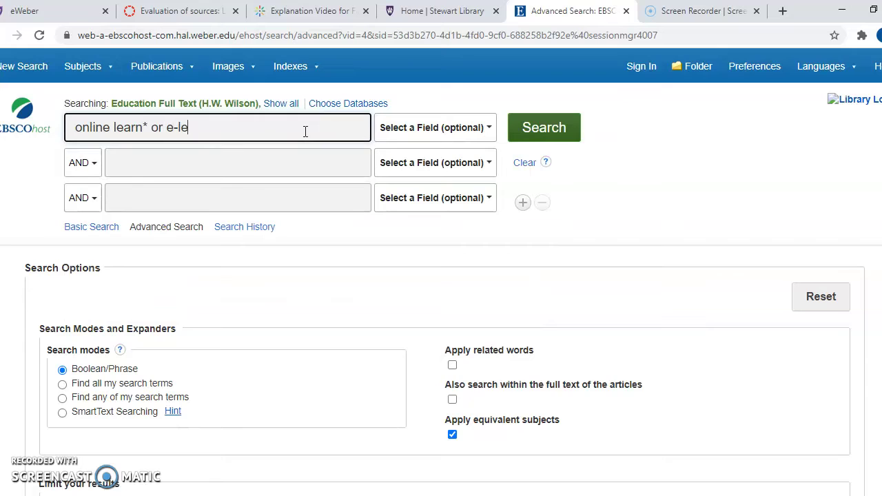
text(arn* or distance learn)
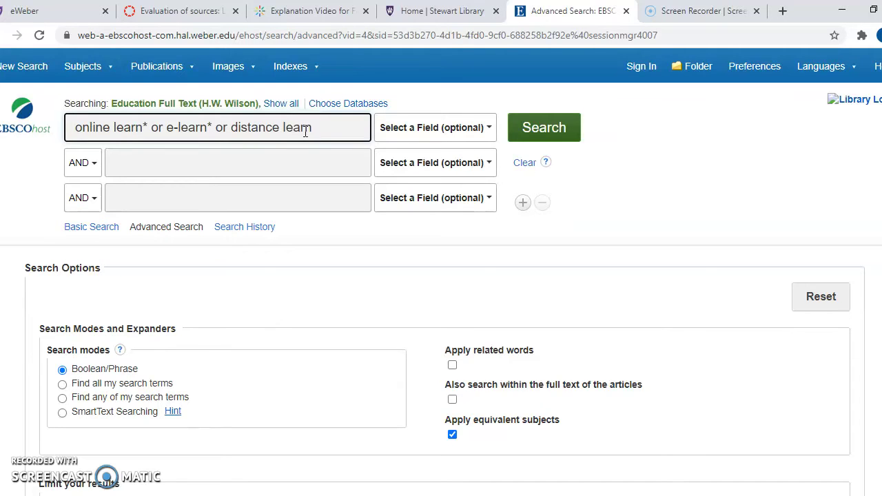
text(* o)
text(r online educ)
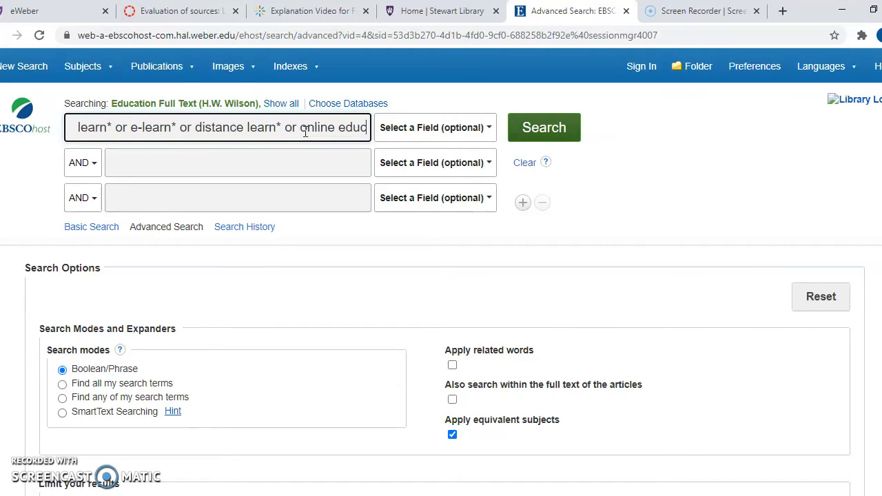
text(at)
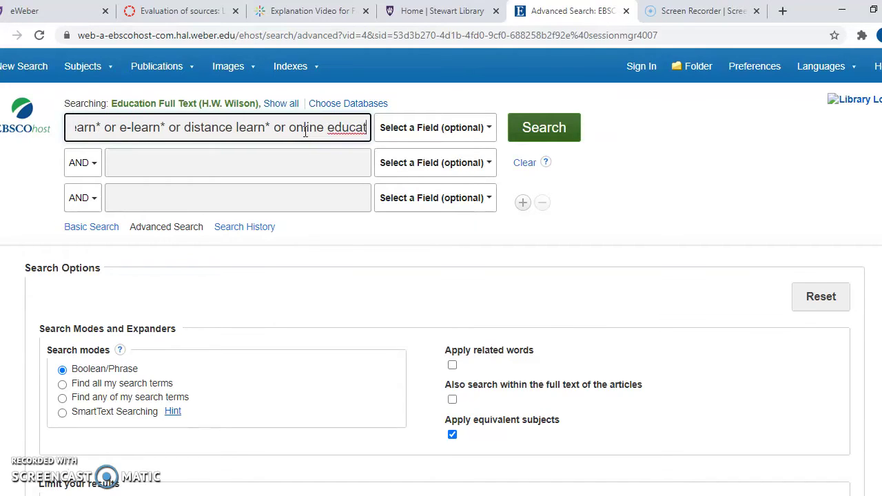
text(*)
- Enter the quoted phrases "academic performance" or "academic achievement" as the second search line
click(289, 167)
text(")
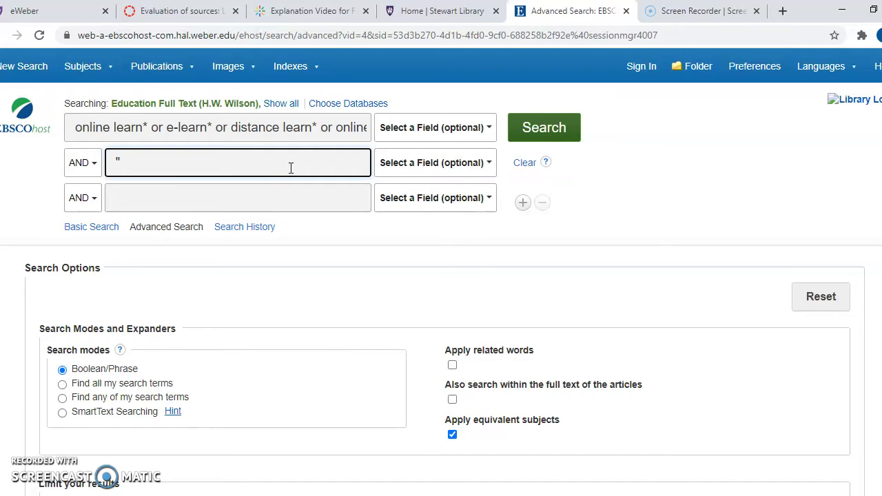
text(academic )
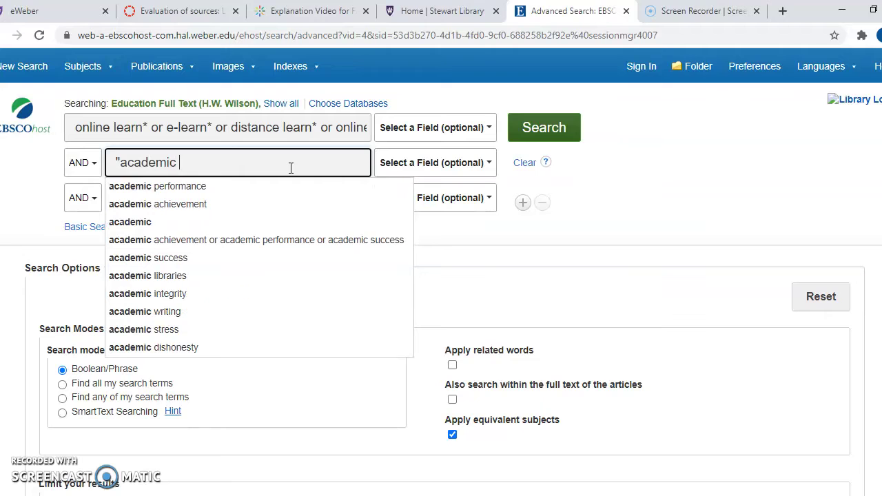
text(performan)
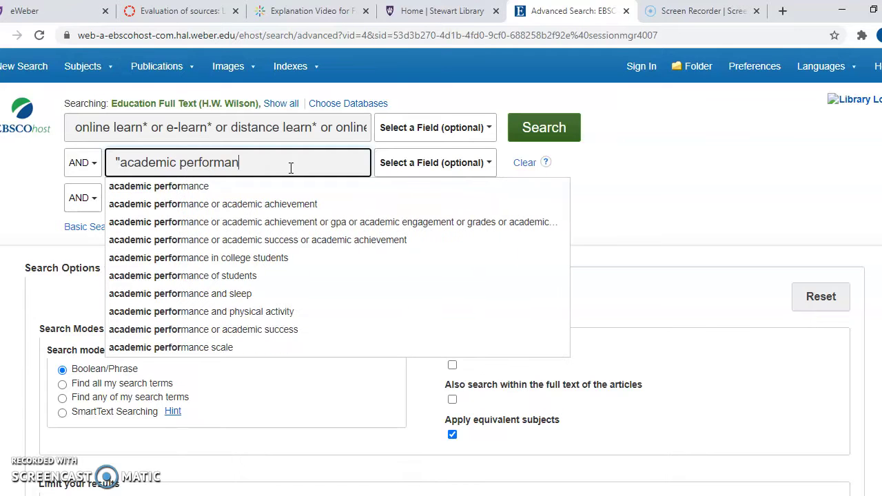
text(ce")
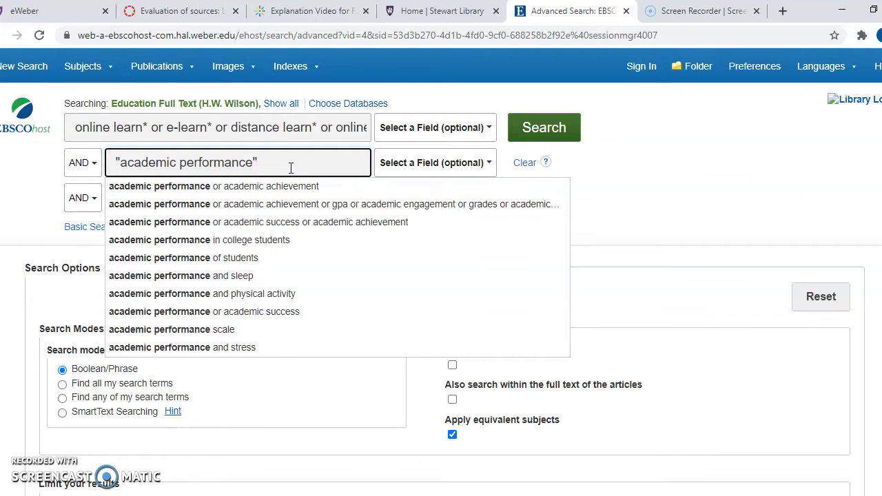
text( or "a)
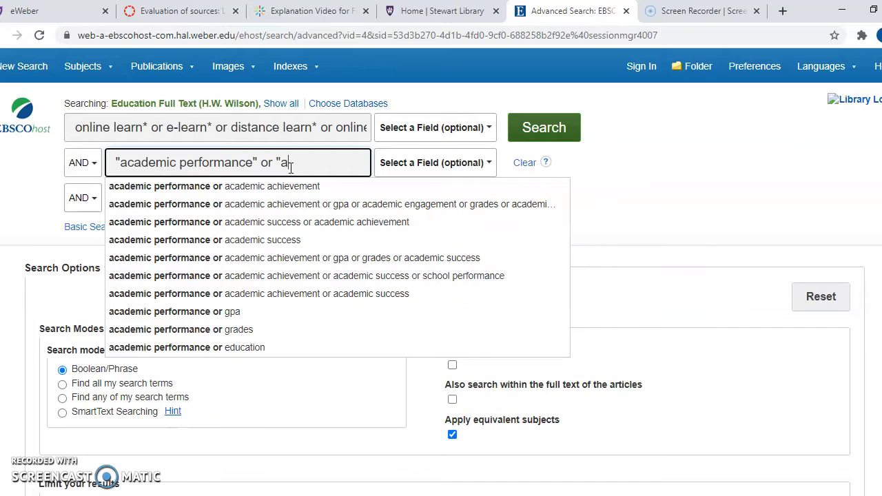
text(cademic ac)
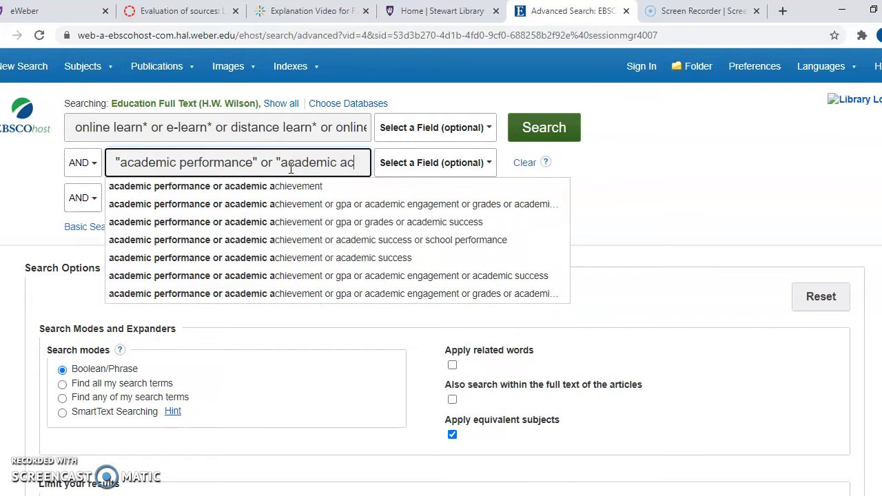
text(hievement")
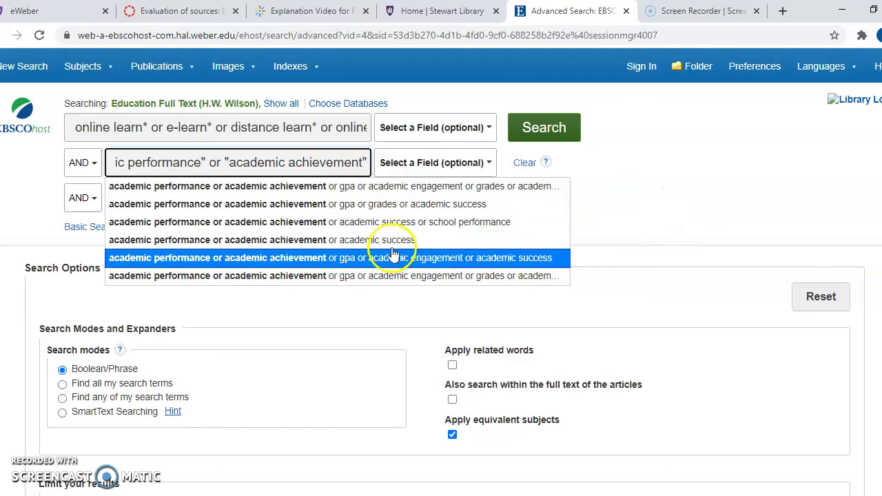
click(741, 161)
- Fill the third search line with the suggestion "college students or university students or undergraduates" and run the search
click(309, 188)
text(coll)
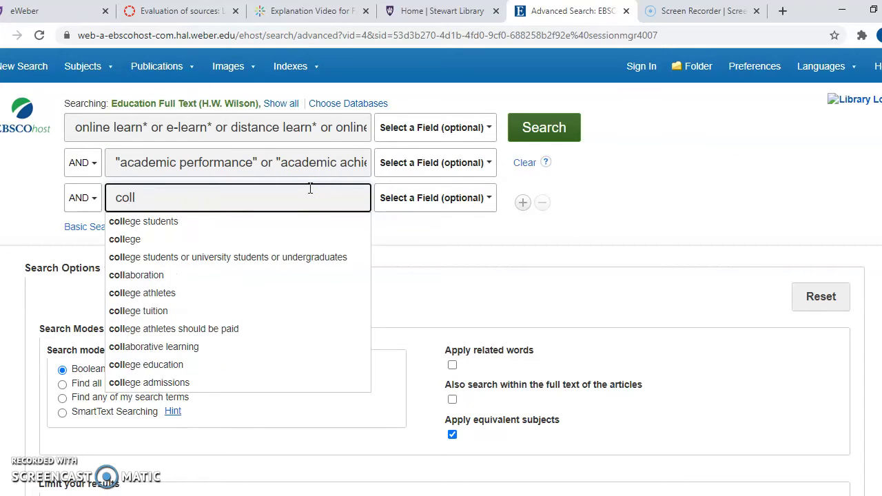
click(311, 259)
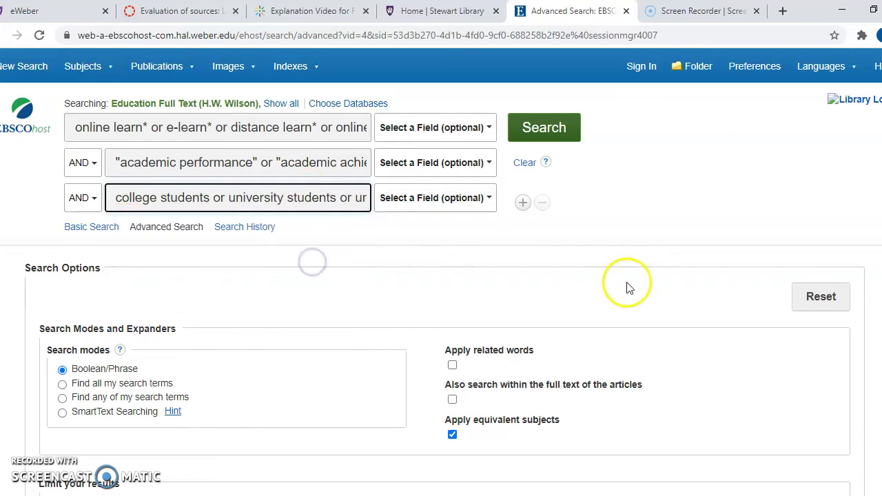
click(572, 135)
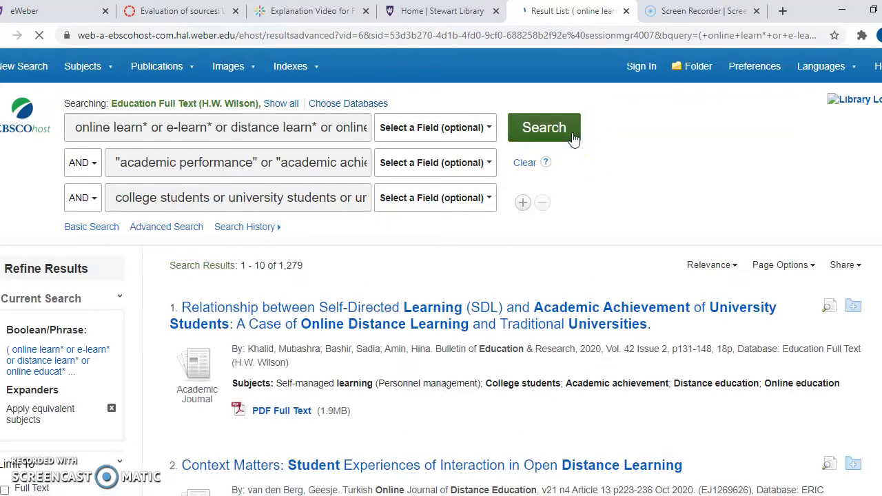
- Limit the search results to Scholarly (Peer Reviewed) Journals
scroll(564, 283, down, 2)
scroll(564, 283, down, 2)
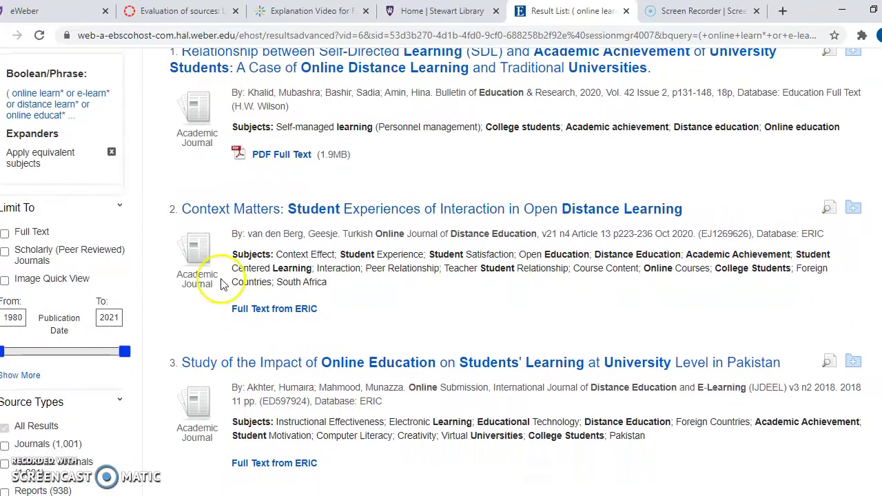
click(5, 253)
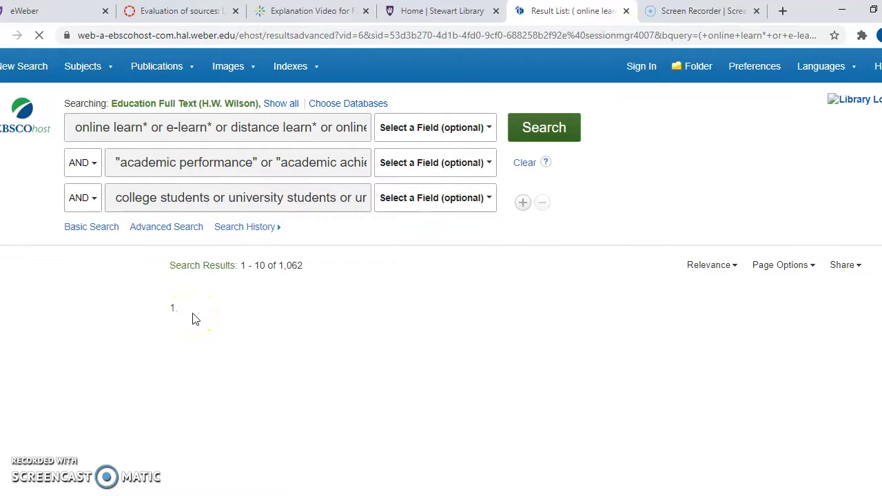
- Restrict the results' source type to Academic Journals
scroll(288, 251, up, 2)
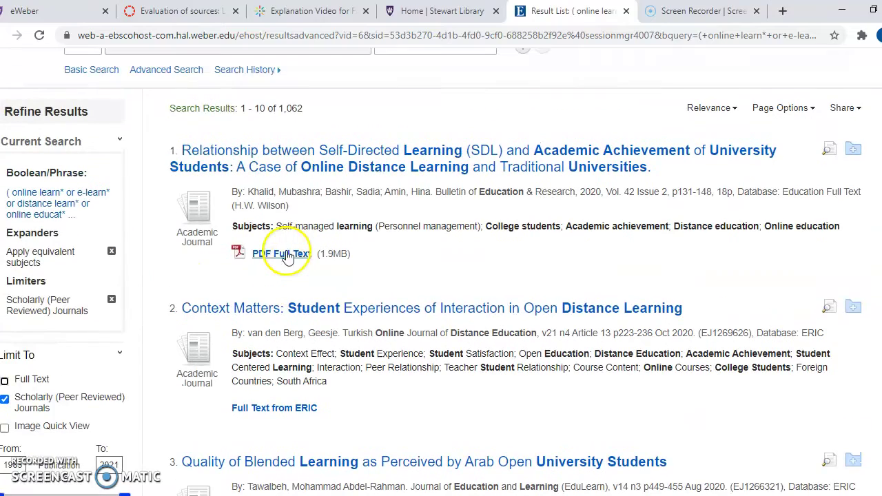
scroll(177, 278, down, 2)
scroll(176, 279, down, 2)
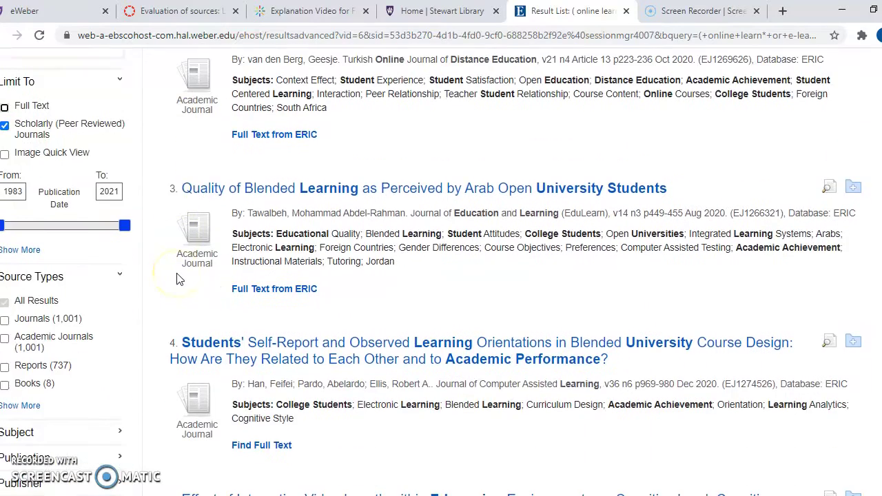
scroll(149, 282, down, 1)
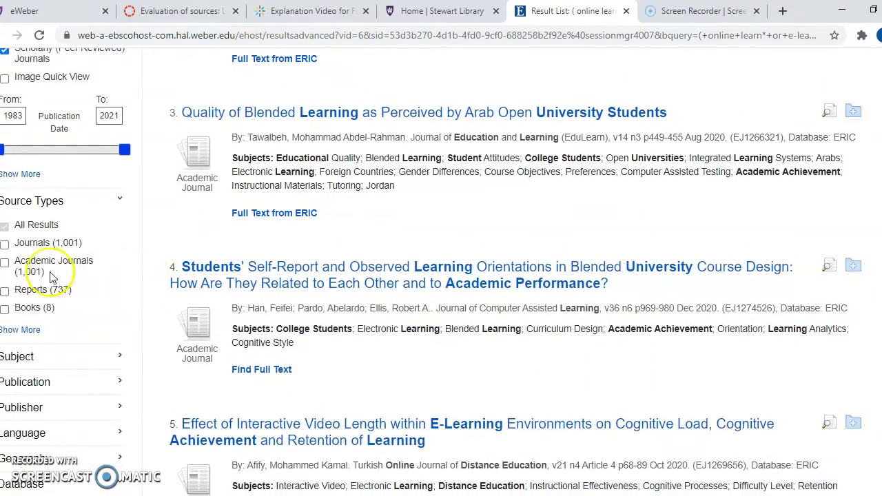
click(5, 264)
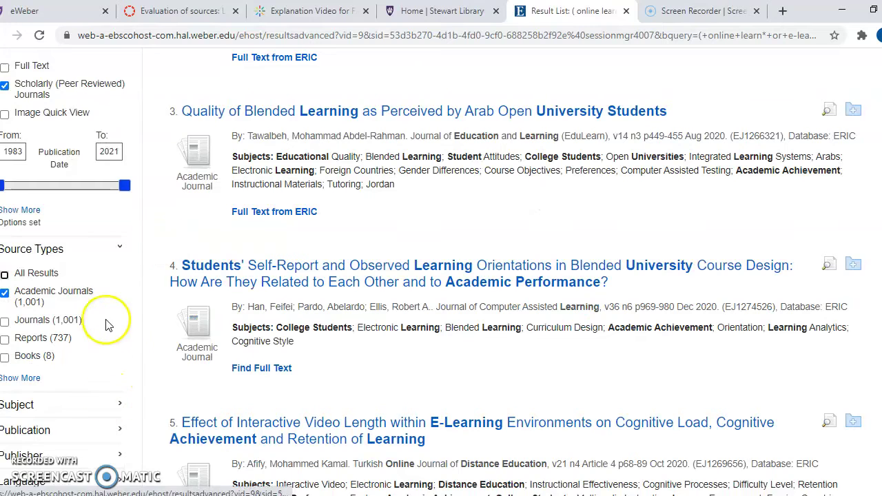
- Set the start of the publication date range to 2017 and apply it to the search results
scroll(111, 321, down, 2)
scroll(99, 310, down, 1)
scroll(103, 310, up, 3)
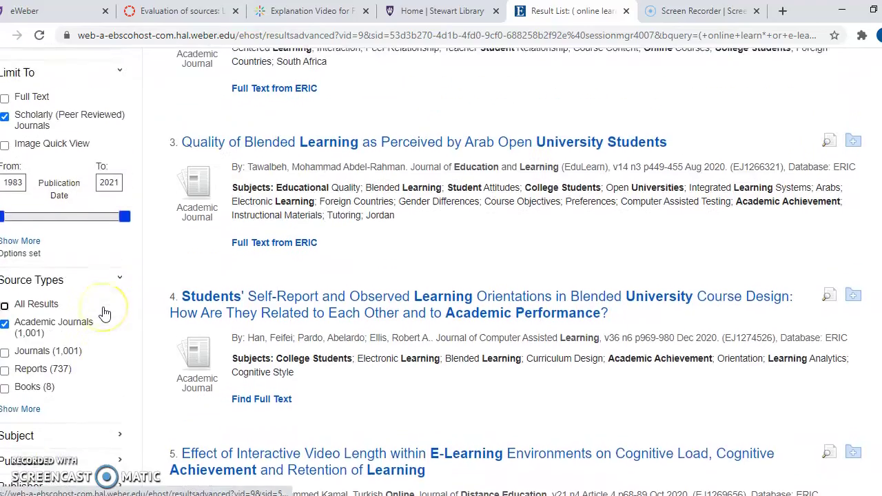
click(23, 190)
key(BackSpace)
key(BackSpace)
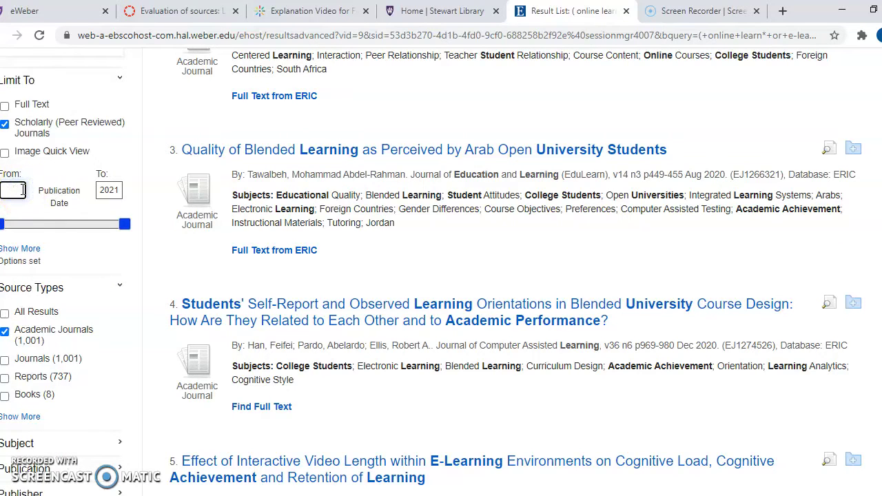
text(2017)
click(174, 232)
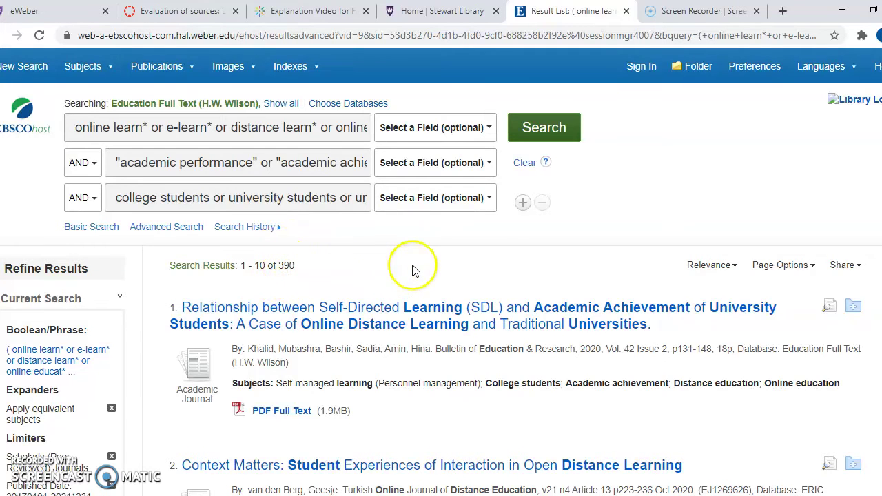
- Examine the titles, subject terms and full-text availability of the articles in the filtered result list
scroll(413, 262, down, 1)
scroll(414, 264, down, 2)
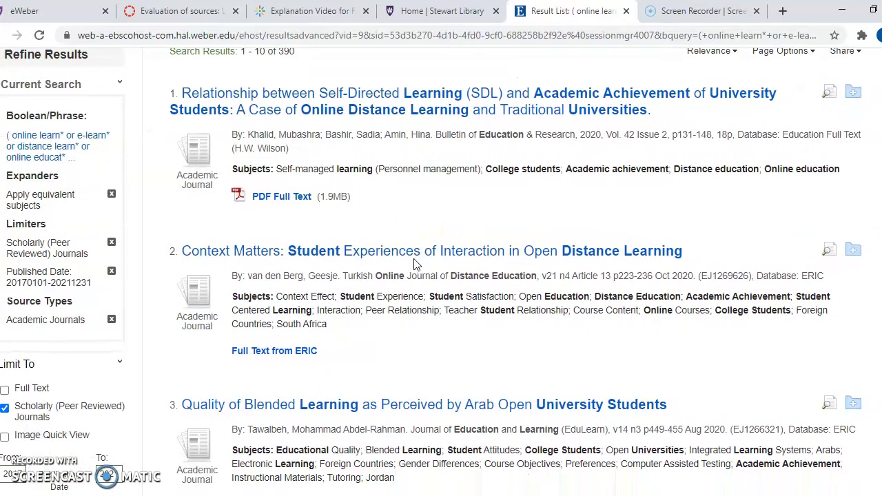
scroll(420, 227, down, 1)
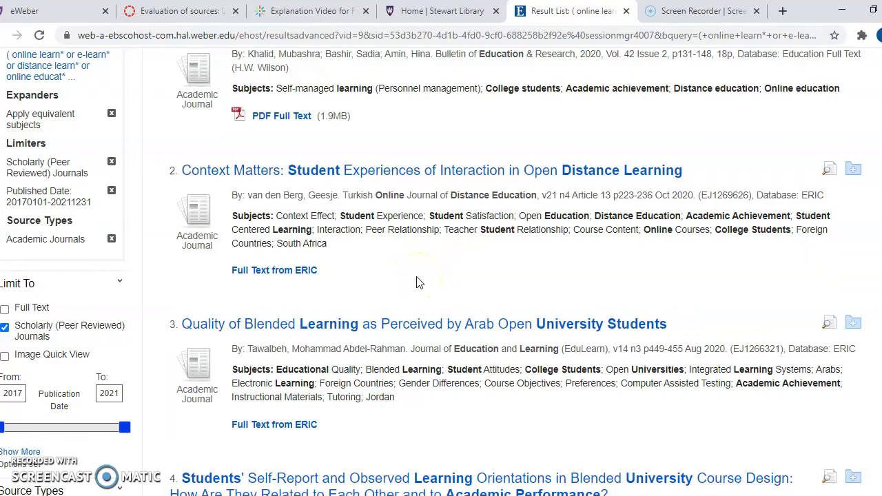
scroll(423, 228, down, 2)
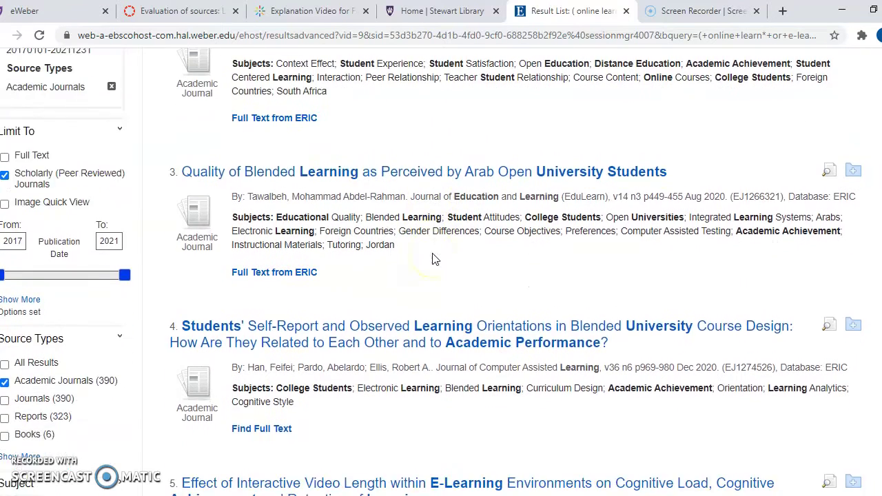
scroll(421, 246, down, 1)
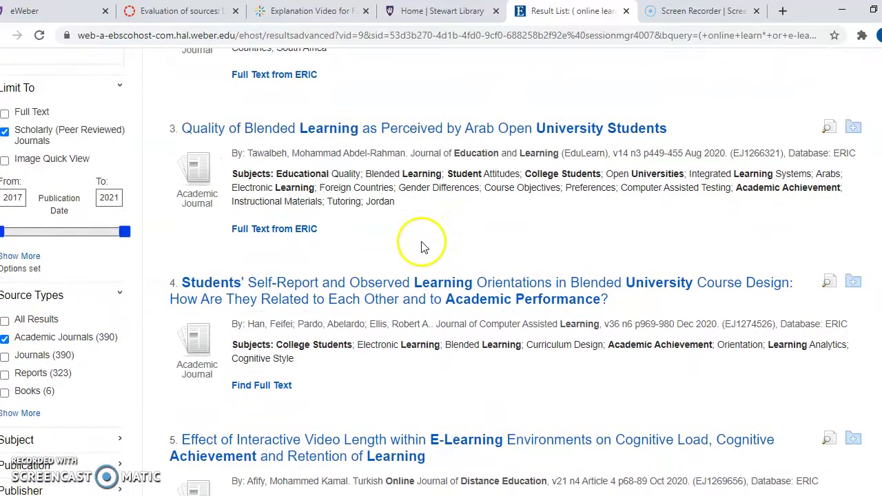
click(425, 204)
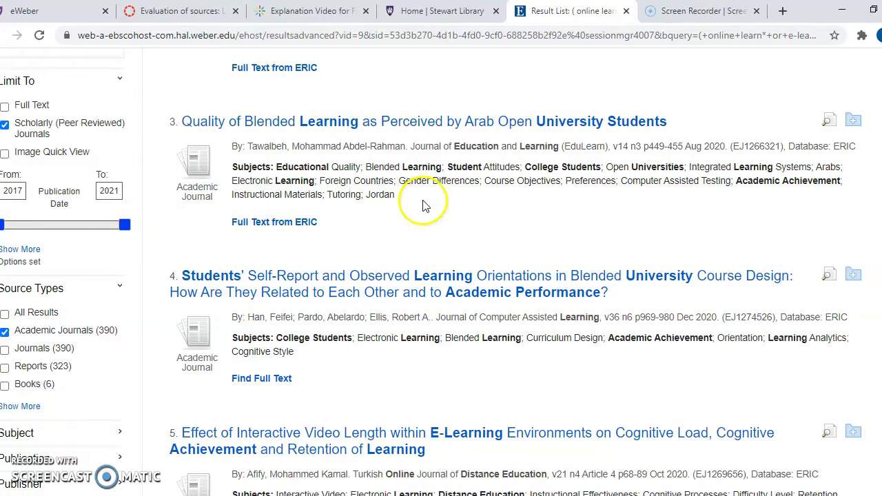
scroll(426, 205, down, 2)
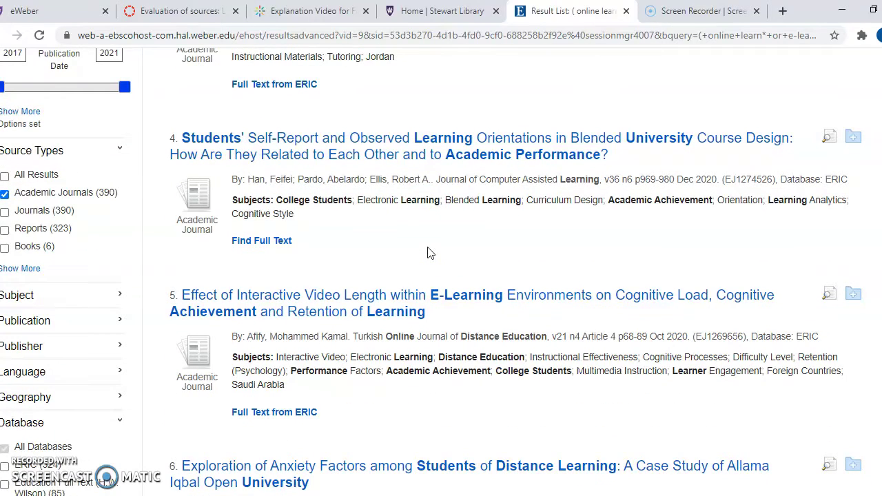
scroll(434, 253, down, 1)
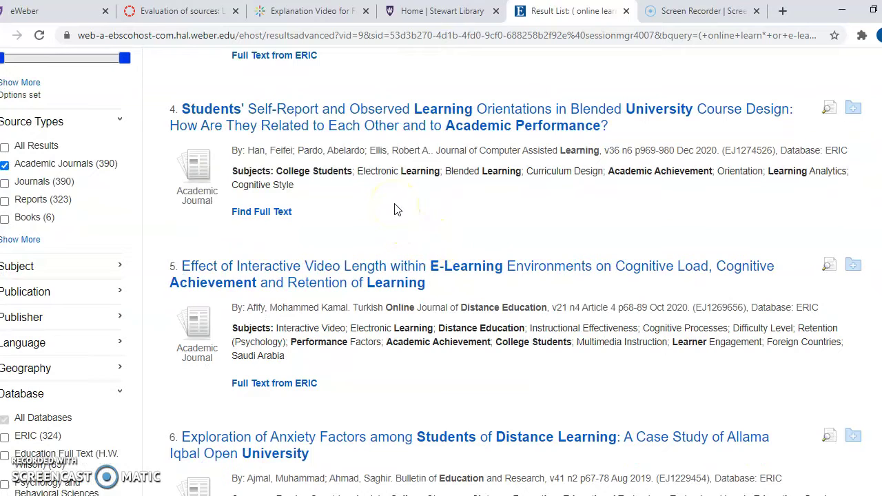
scroll(397, 210, down, 3)
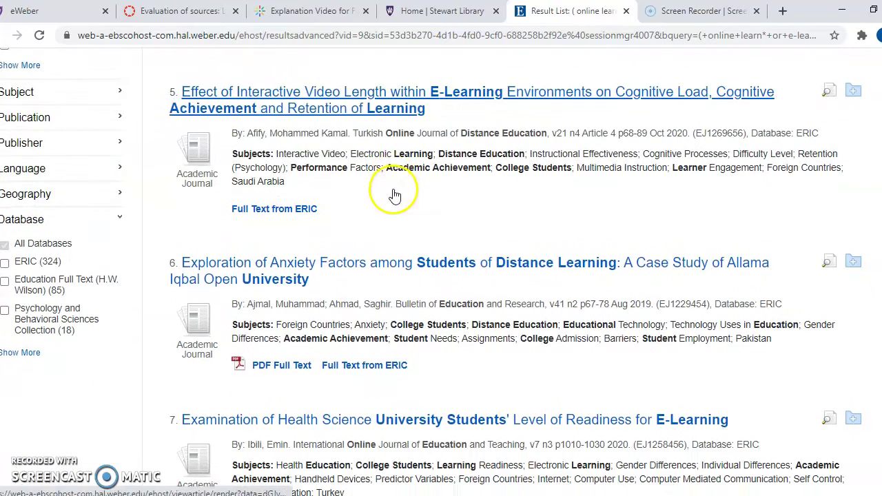
scroll(397, 210, down, 1)
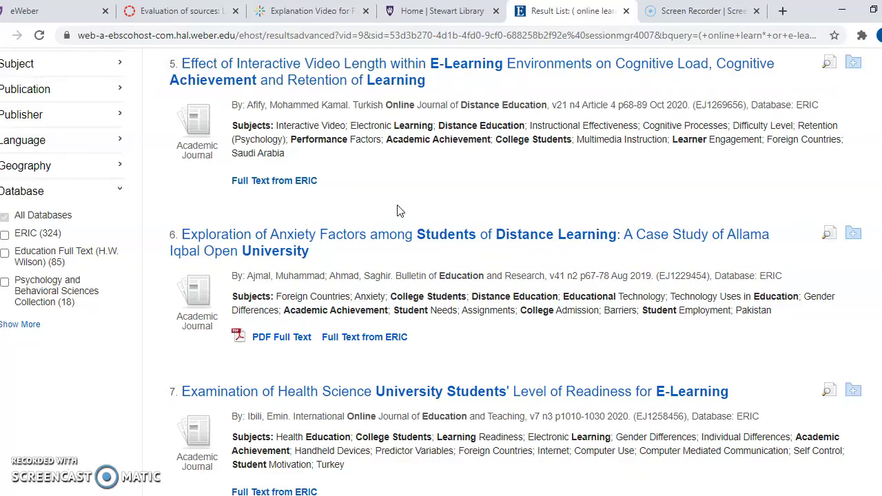
scroll(417, 187, up, 1)
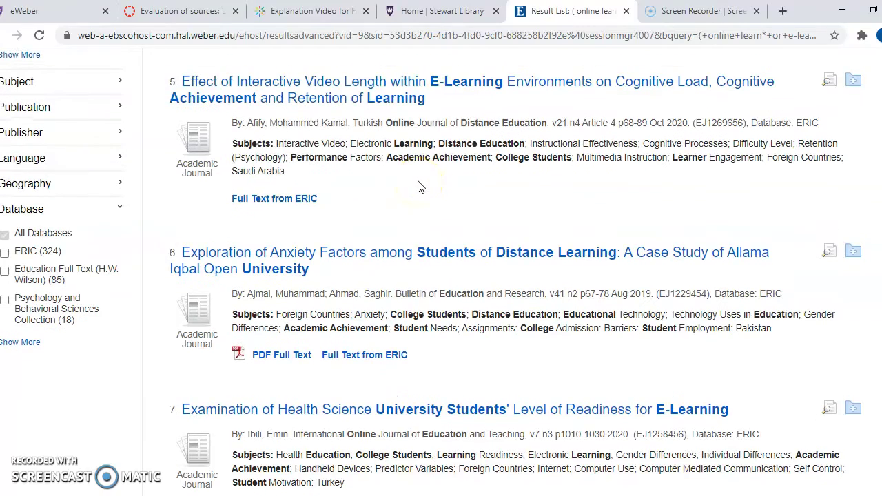
scroll(418, 187, up, 10)
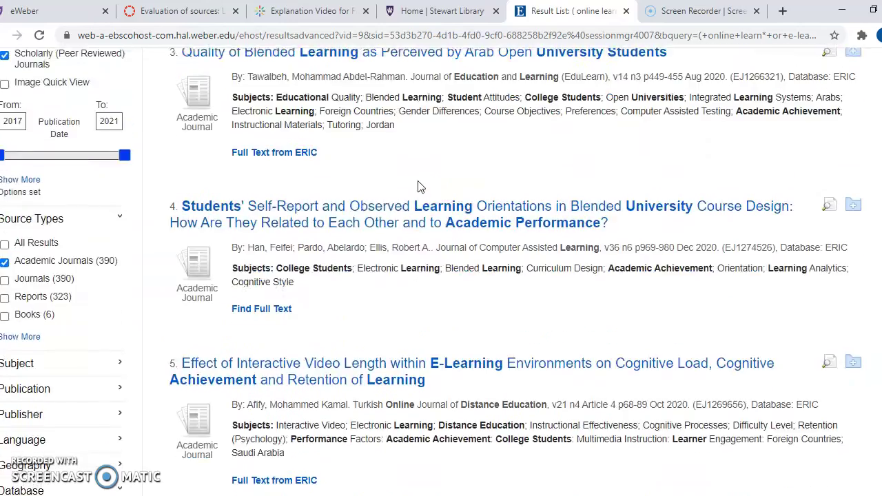
scroll(418, 187, up, 6)
scroll(418, 187, down, 2)
scroll(450, 278, down, 1)
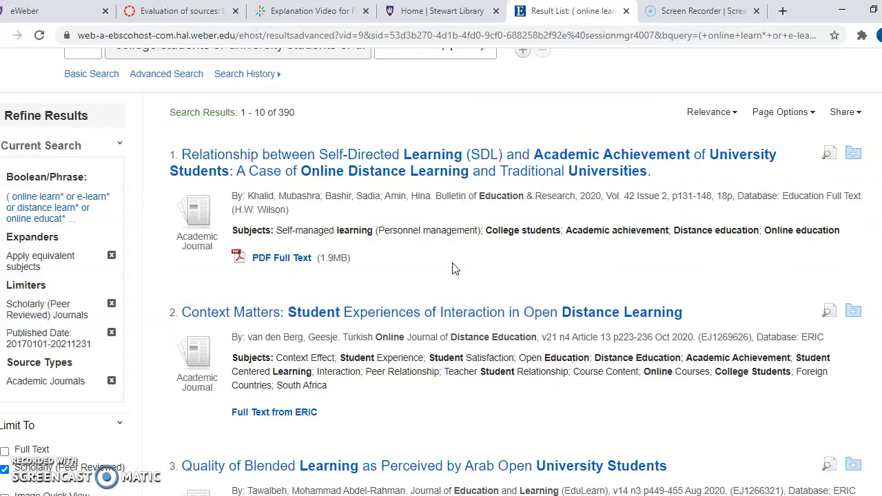
- Open the detailed record of the first result, on Self-Directed Learning and academic achievement, and review its subjects, abstract and author affiliations
click(462, 172)
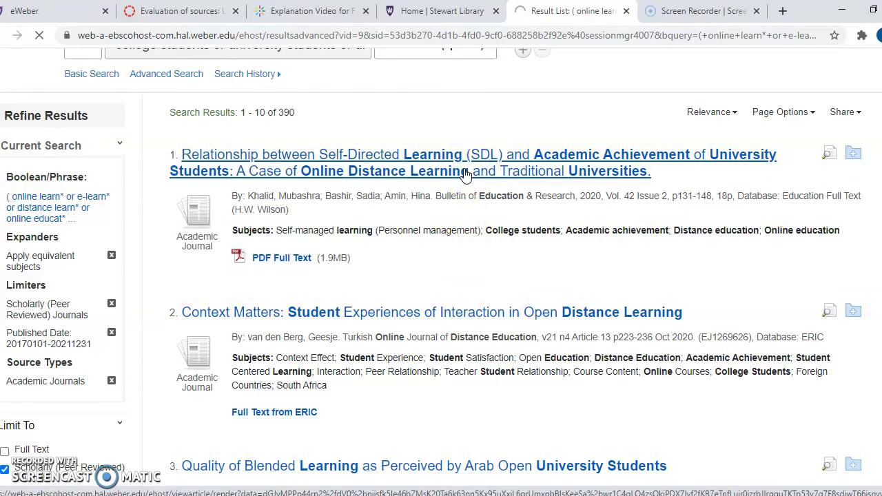
click(627, 262)
scroll(627, 262, down, 6)
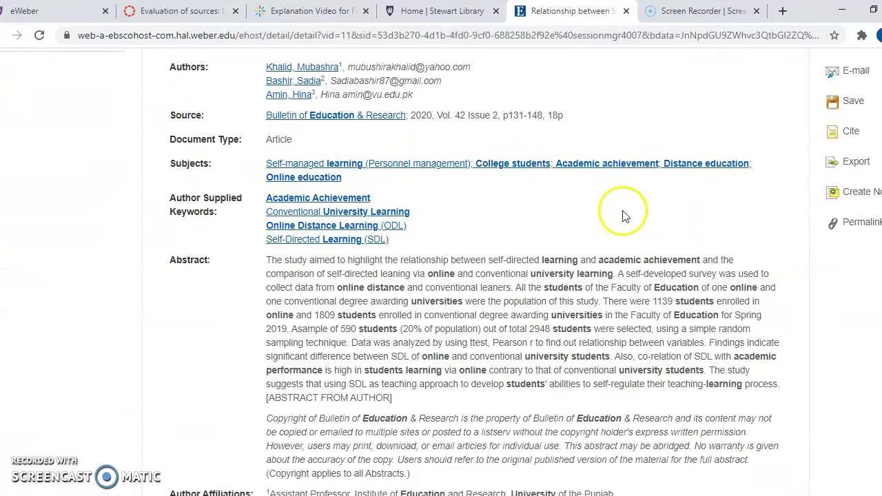
scroll(599, 255, down, 1)
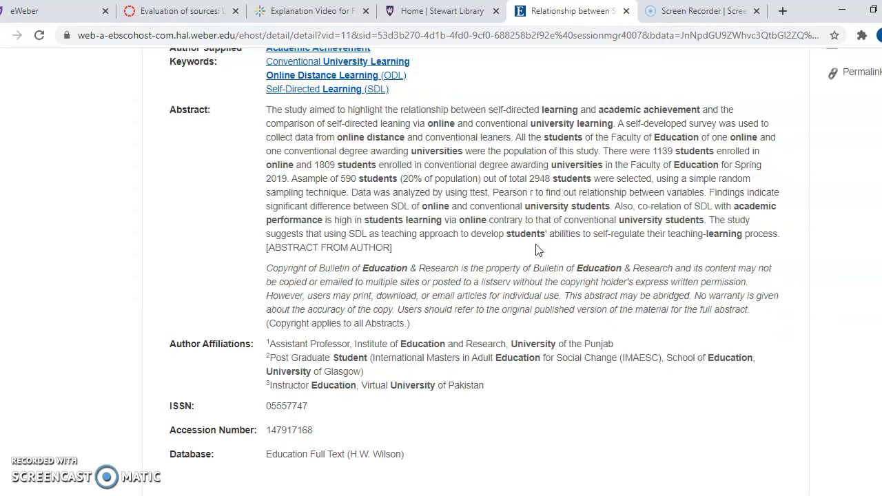
scroll(536, 248, down, 1)
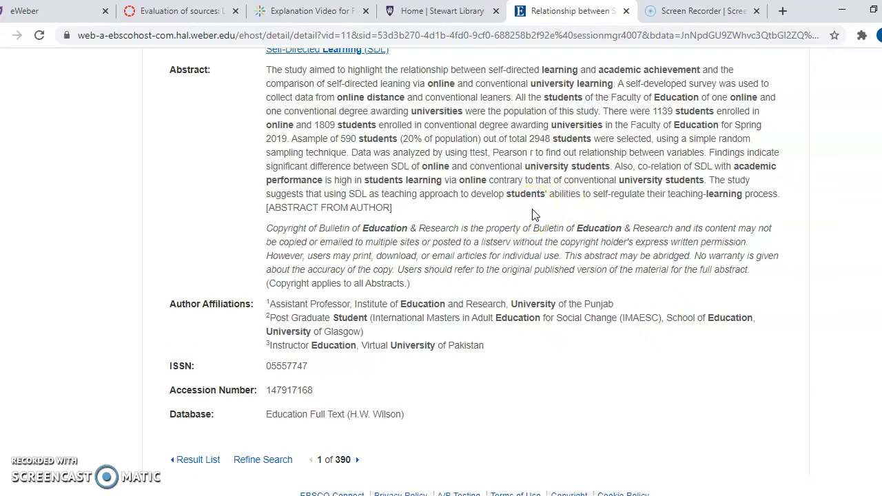
scroll(544, 214, down, 1)
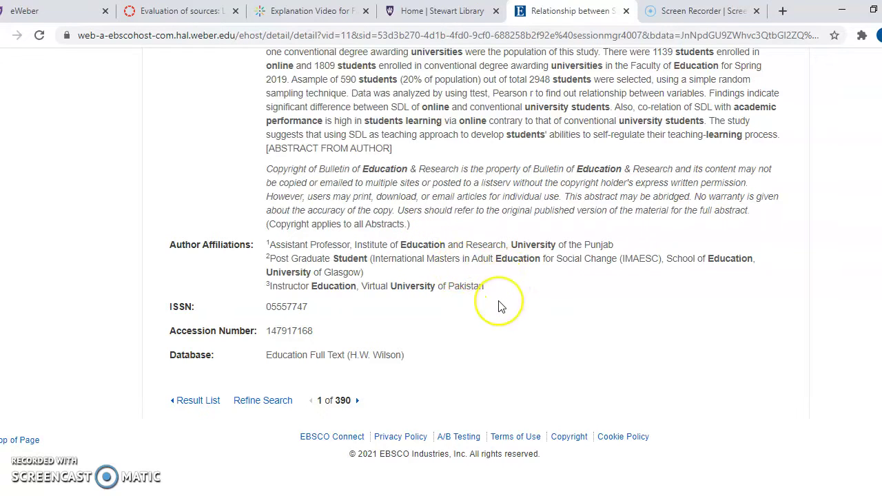
scroll(500, 306, up, 8)
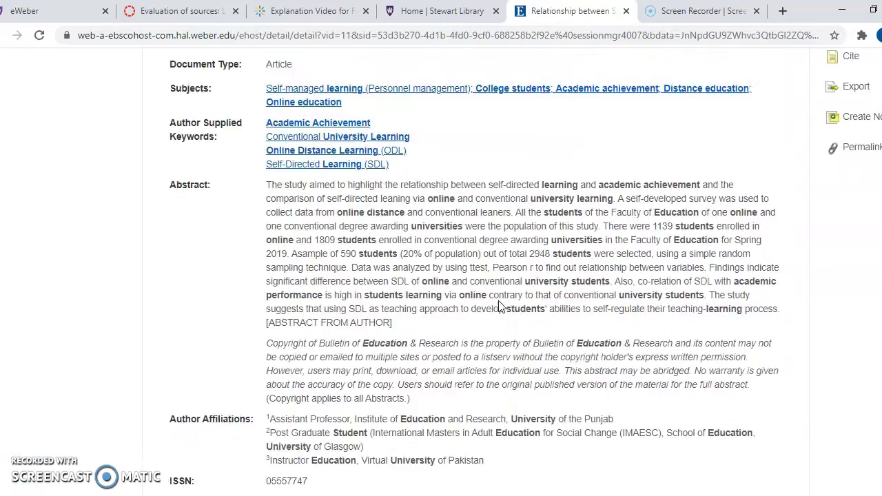
scroll(501, 303, up, 1)
scroll(338, 366, down, 2)
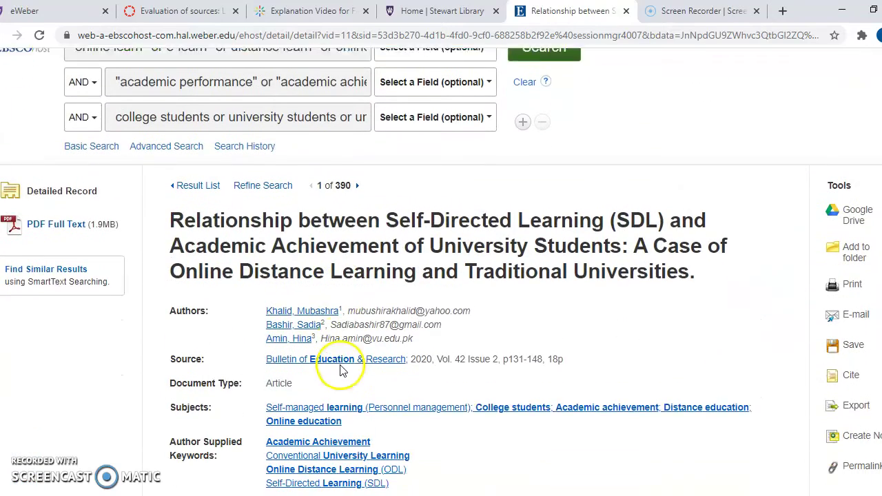
- Open the article's PDF full text and skim its sections through to the References heading
click(74, 218)
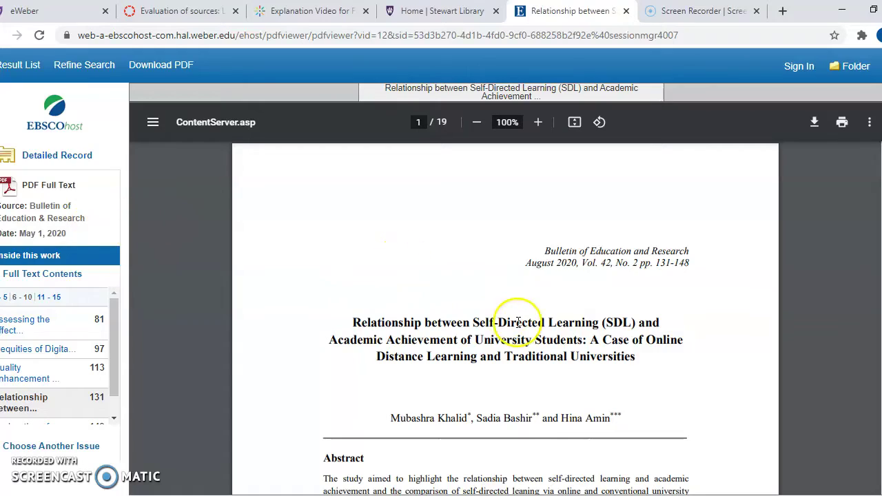
scroll(518, 323, down, 2)
scroll(518, 323, down, 10)
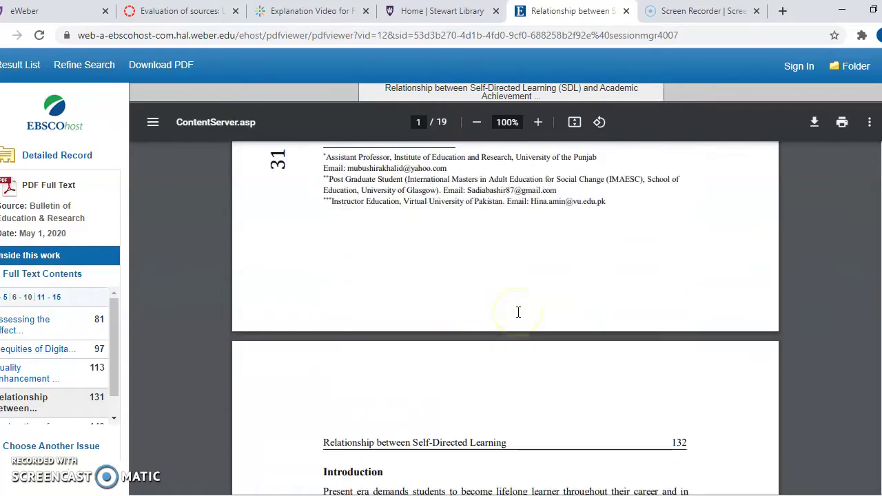
scroll(519, 311, down, 10)
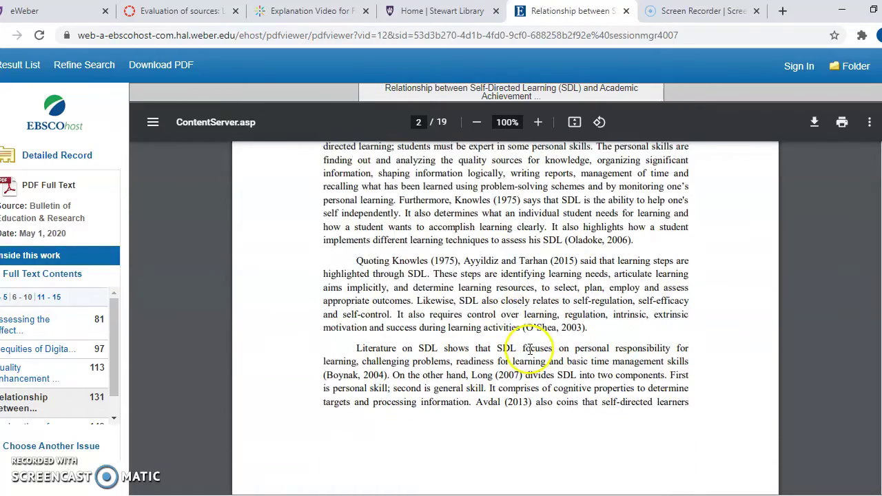
scroll(528, 304, down, 20)
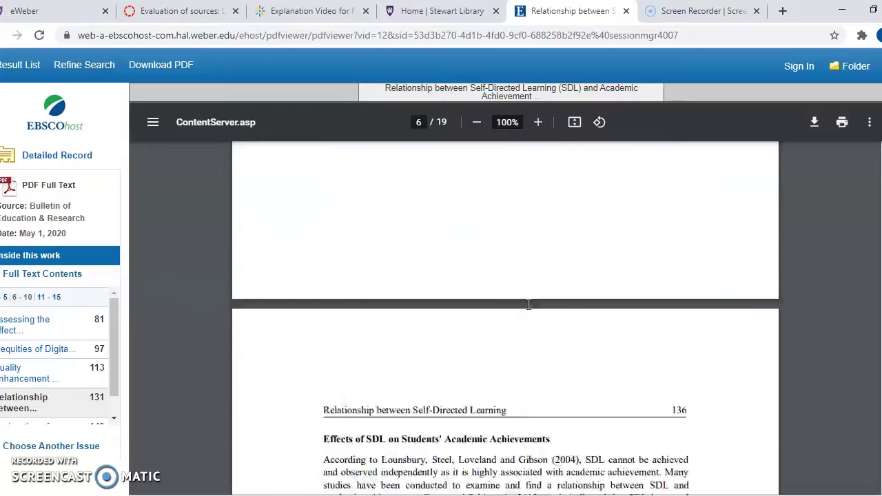
scroll(522, 259, down, 15)
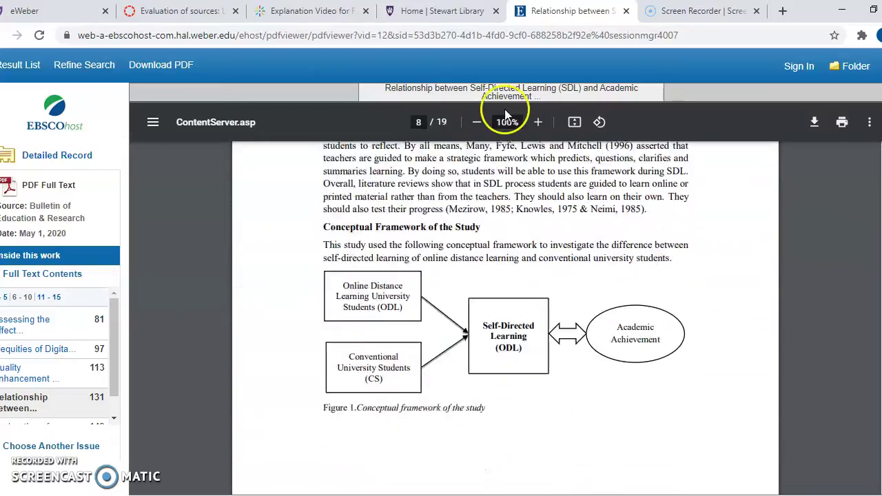
scroll(501, 296, down, 20)
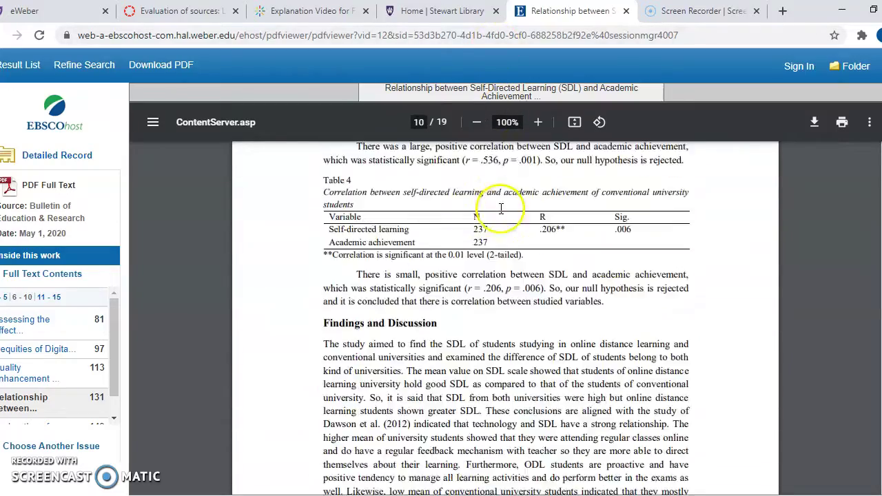
scroll(495, 160, down, 6)
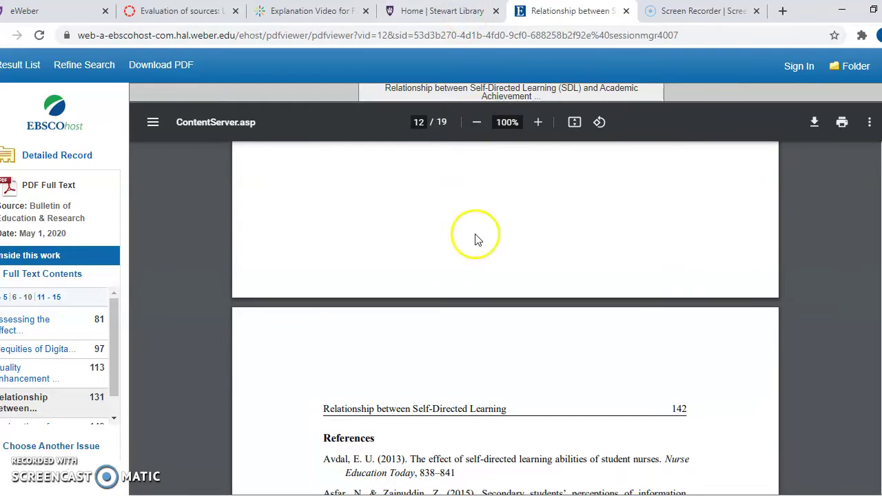
- Examine the article's reference list and the in-text citations in the discussion before its Conclusion and Recommendations section
scroll(476, 240, down, 2)
scroll(410, 297, up, 1)
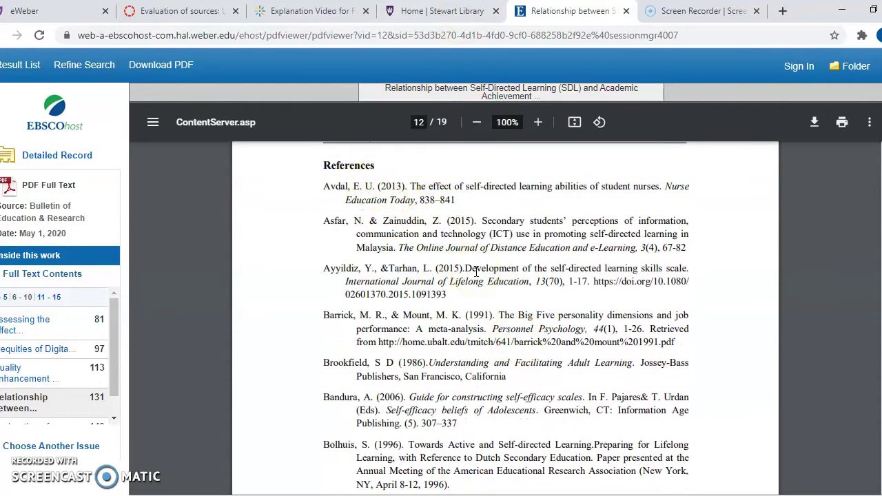
scroll(476, 271, down, 1)
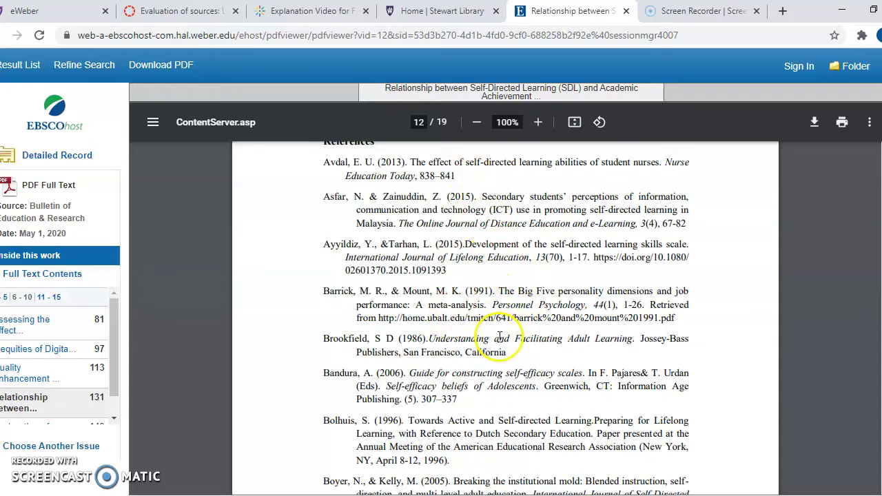
scroll(499, 337, down, 10)
scroll(493, 324, down, 4)
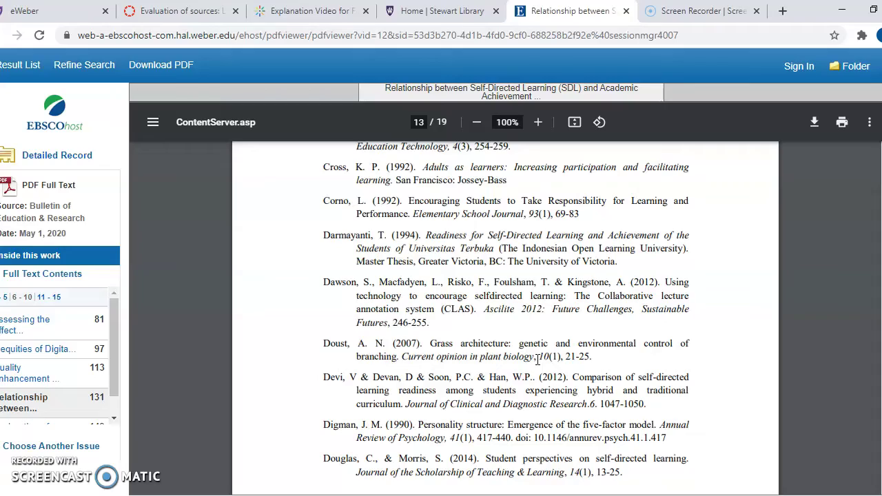
scroll(541, 358, up, 10)
scroll(569, 363, up, 10)
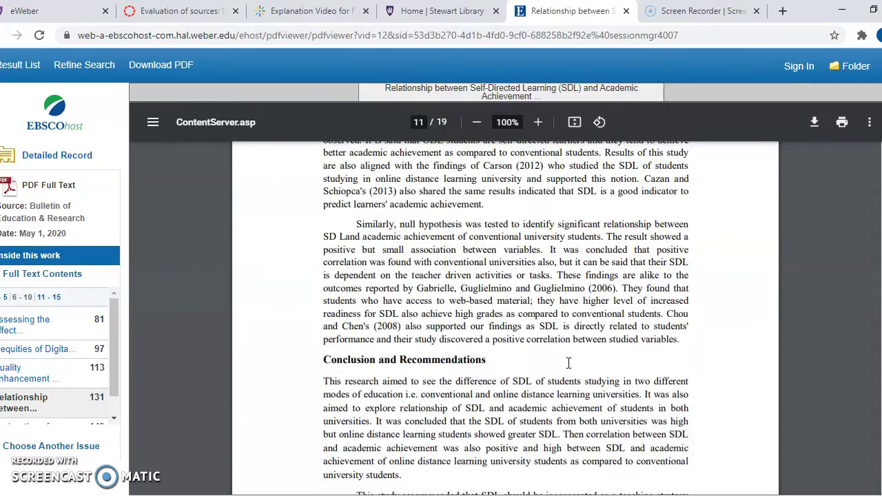
scroll(569, 364, up, 1)
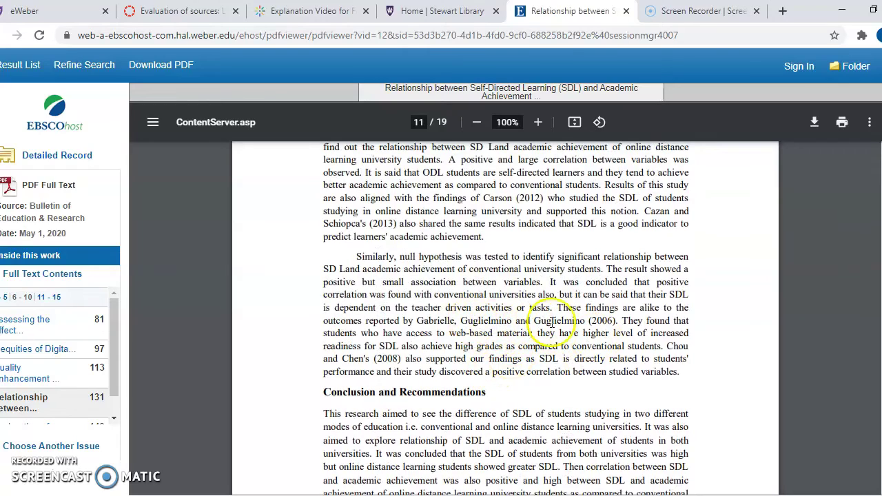
scroll(579, 455, down, 12)
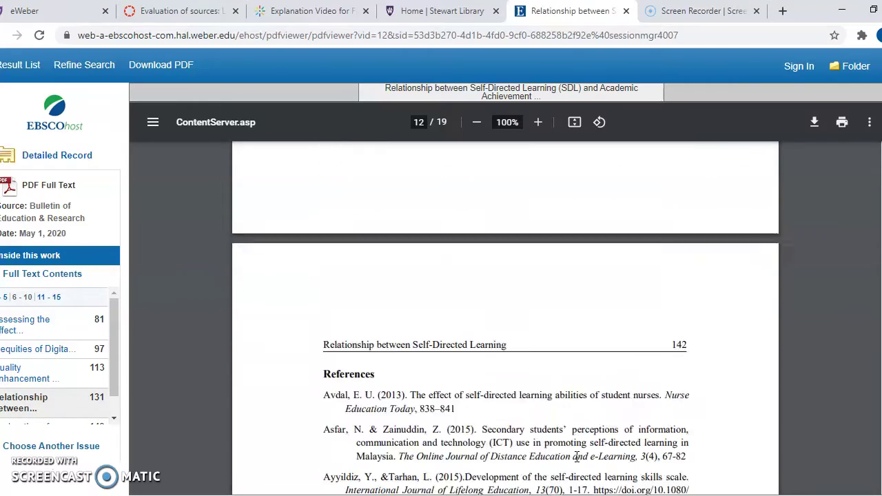
- Review the article backwards from its Conclusion and Recommendations through the findings, correlation tables, methodology and literature review to the title page
scroll(577, 457, up, 10)
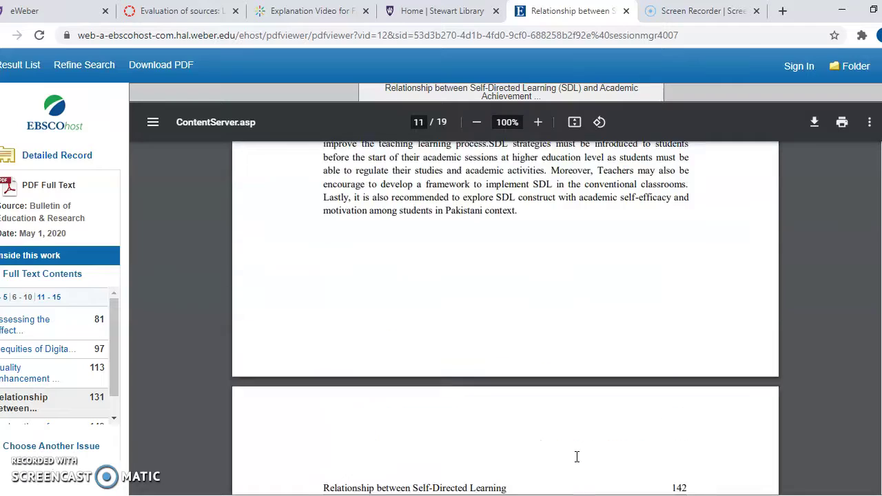
scroll(577, 456, up, 3)
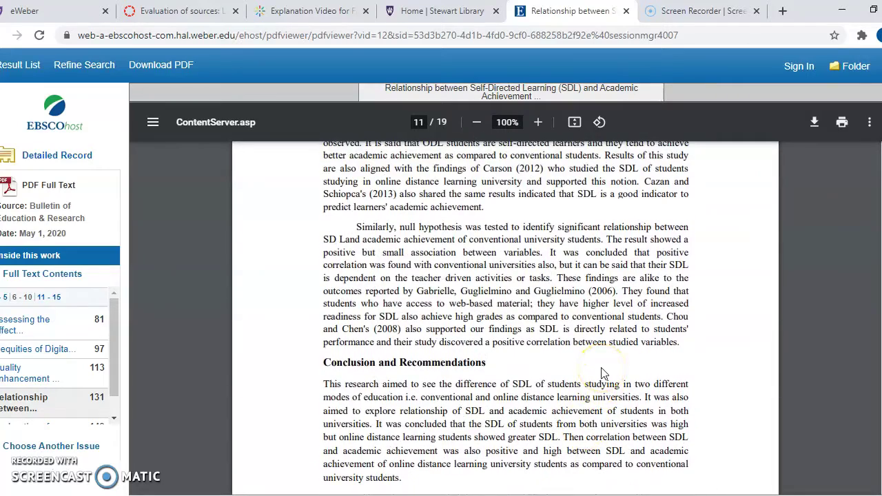
scroll(593, 324, up, 3)
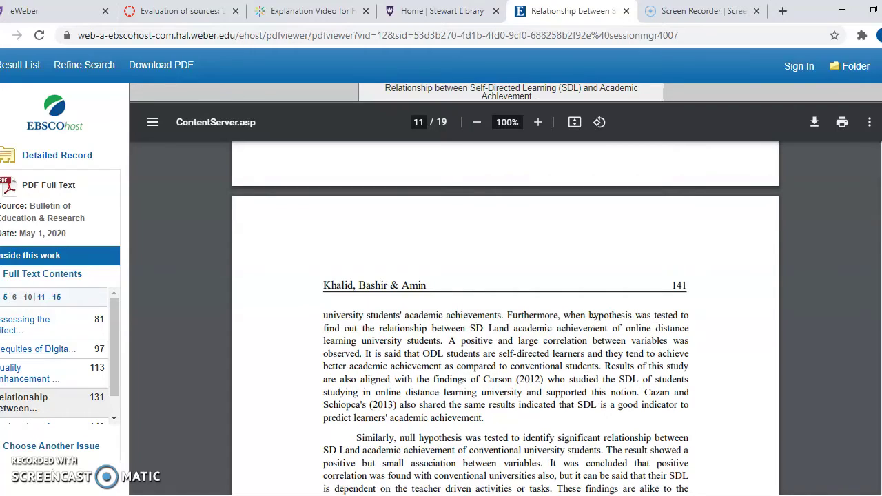
scroll(593, 324, up, 6)
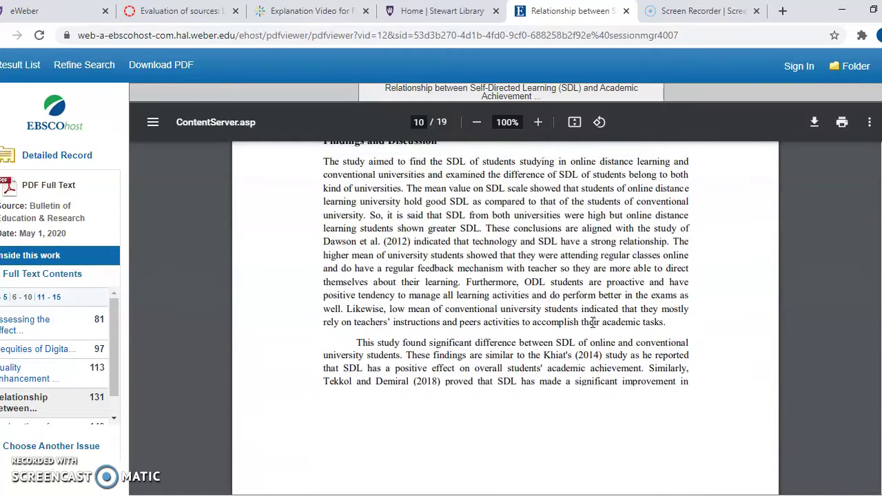
scroll(592, 324, up, 8)
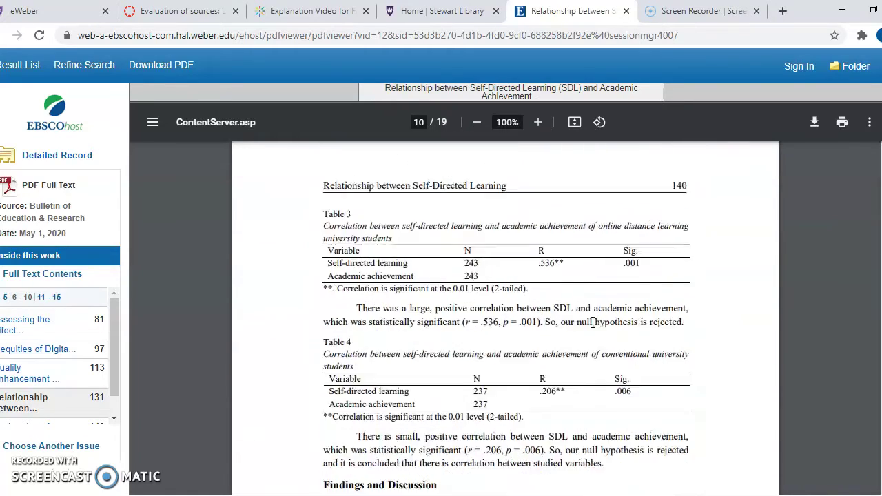
scroll(592, 322, up, 8)
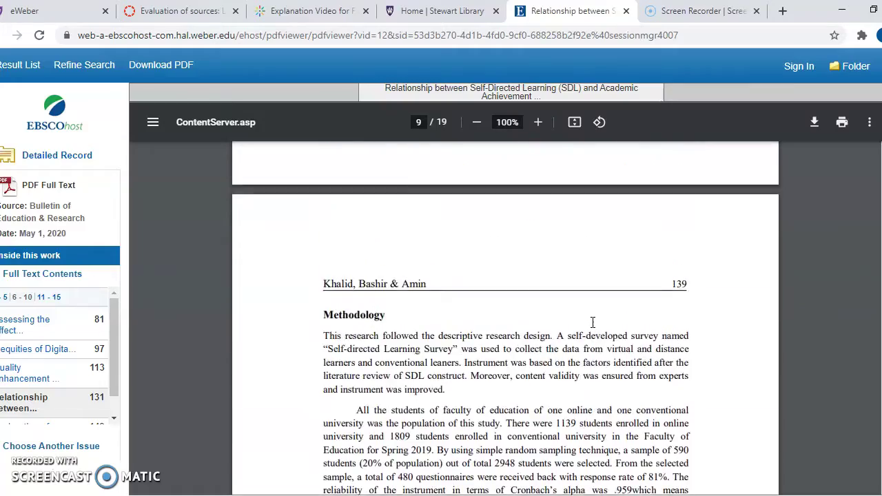
scroll(593, 322, up, 7)
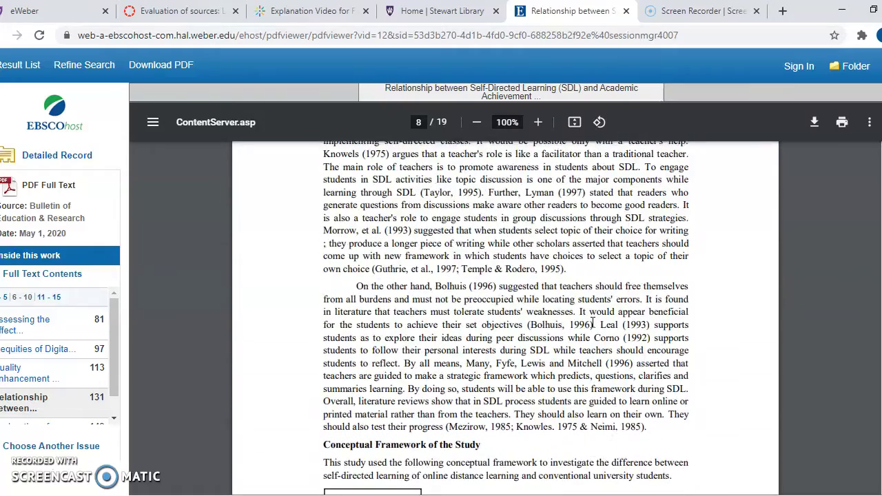
scroll(520, 216, up, 3)
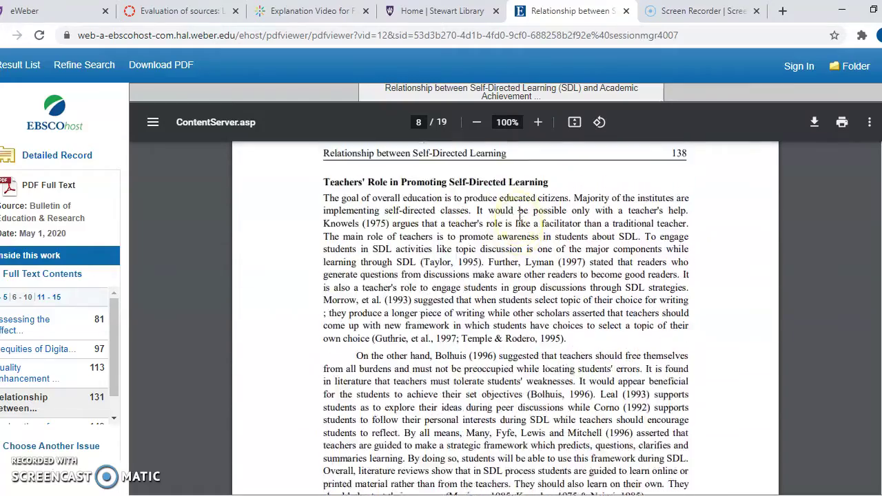
scroll(520, 215, up, 8)
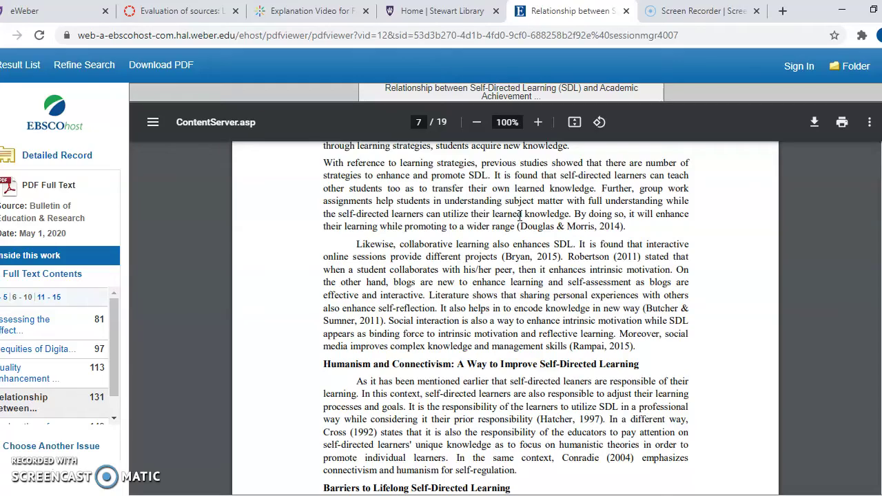
scroll(532, 256, up, 15)
scroll(532, 256, up, 20)
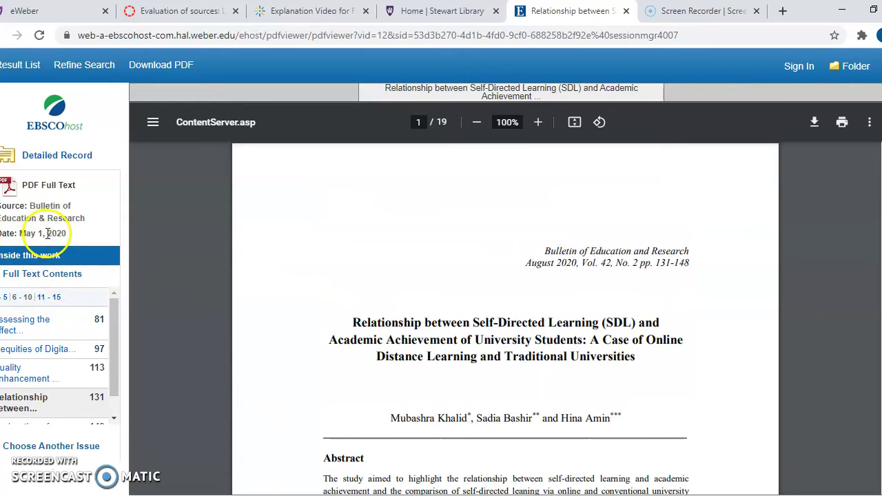
- Examine the article's title page, publication details and abstract, along with the in-text citations in its Introduction
scroll(470, 212, down, 1)
scroll(471, 212, down, 2)
scroll(512, 340, down, 4)
scroll(512, 341, down, 4)
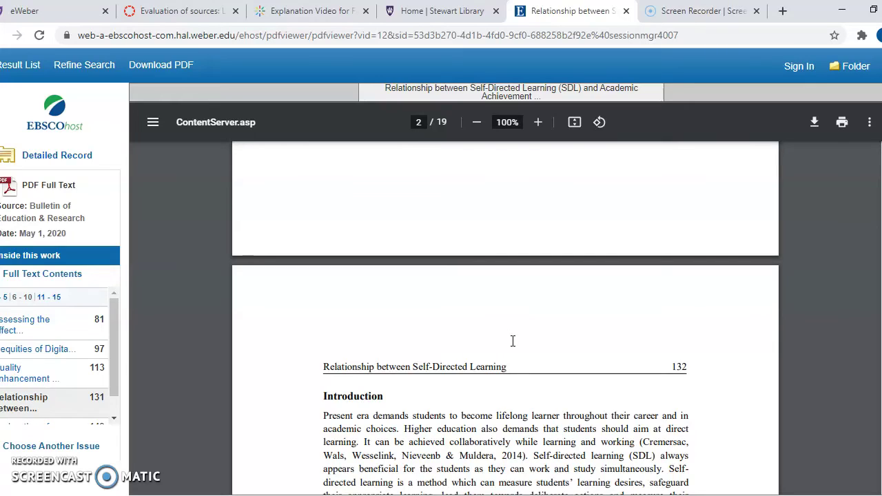
scroll(513, 340, down, 10)
scroll(513, 320, up, 10)
scroll(513, 316, up, 8)
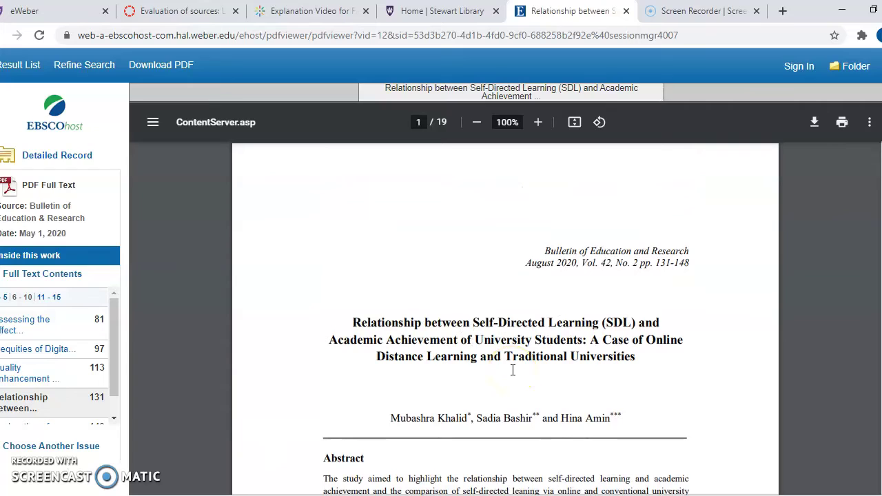
scroll(531, 365, down, 7)
scroll(532, 364, down, 10)
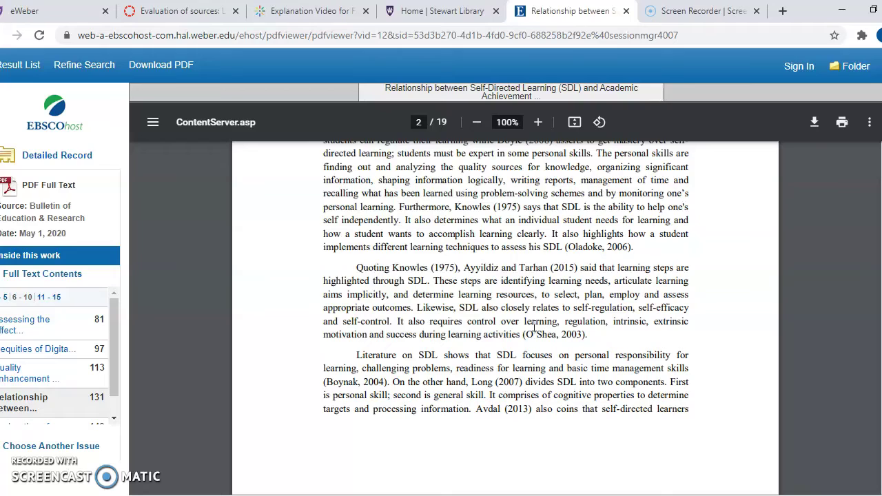
scroll(606, 239, up, 10)
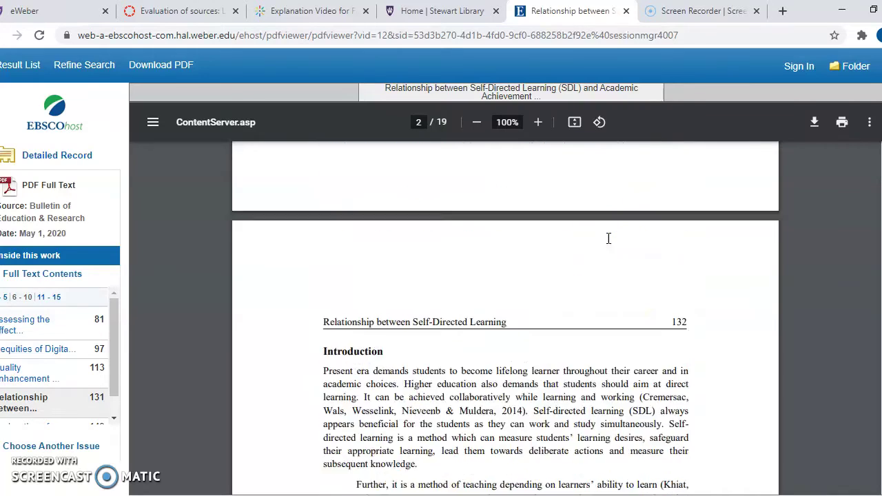
scroll(644, 337, down, 3)
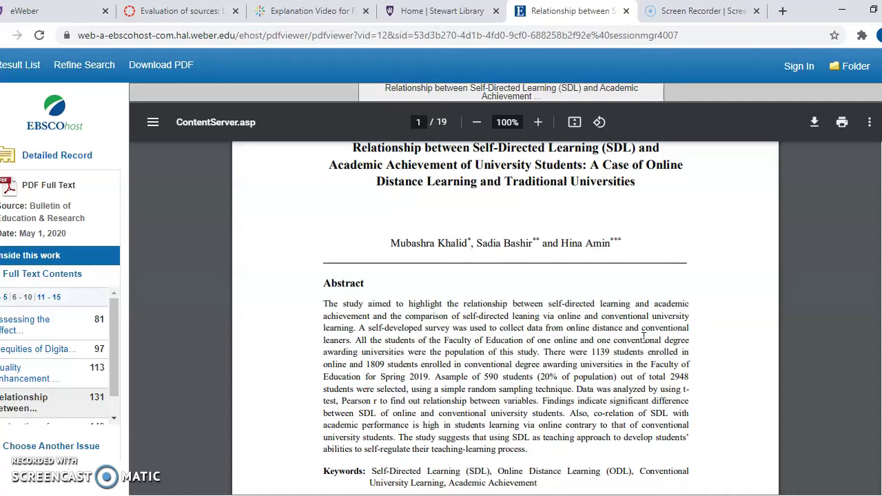
- Read through the author affiliations, Introduction, study objectives, hypotheses and literature review up to the Conceptual Framework figure
scroll(722, 346, down, 5)
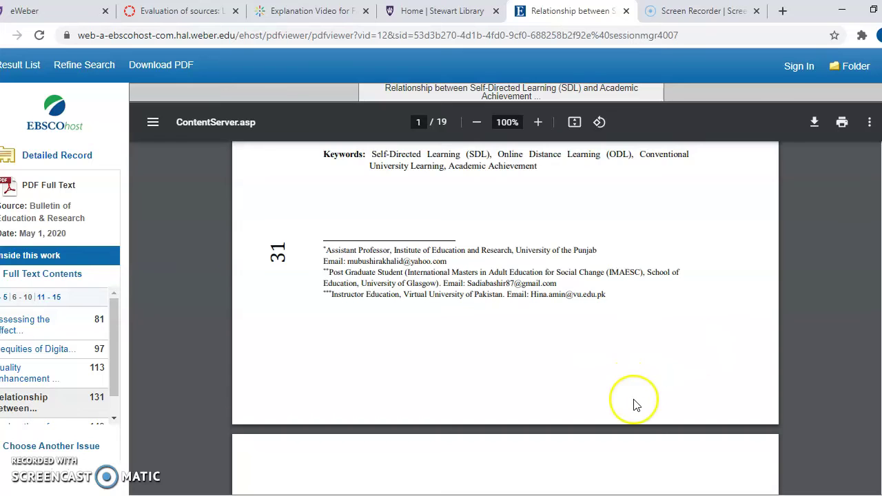
scroll(634, 404, down, 3)
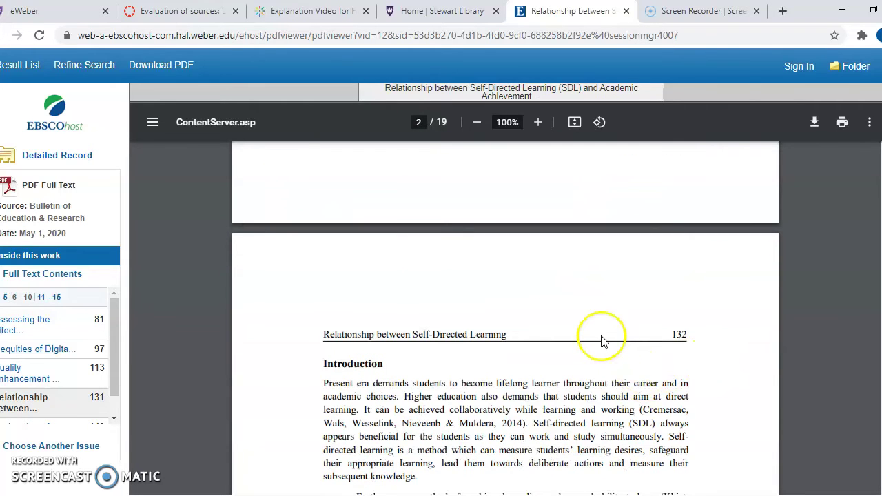
scroll(600, 339, down, 7)
scroll(602, 340, down, 12)
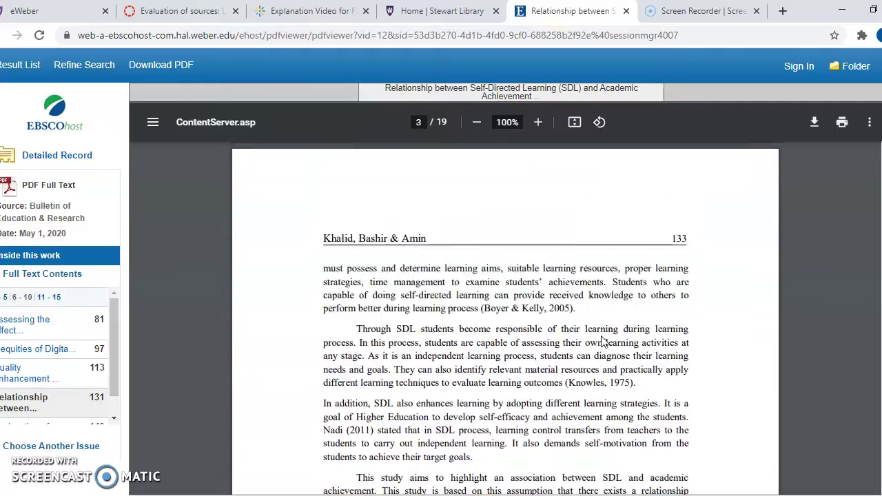
scroll(602, 341, down, 12)
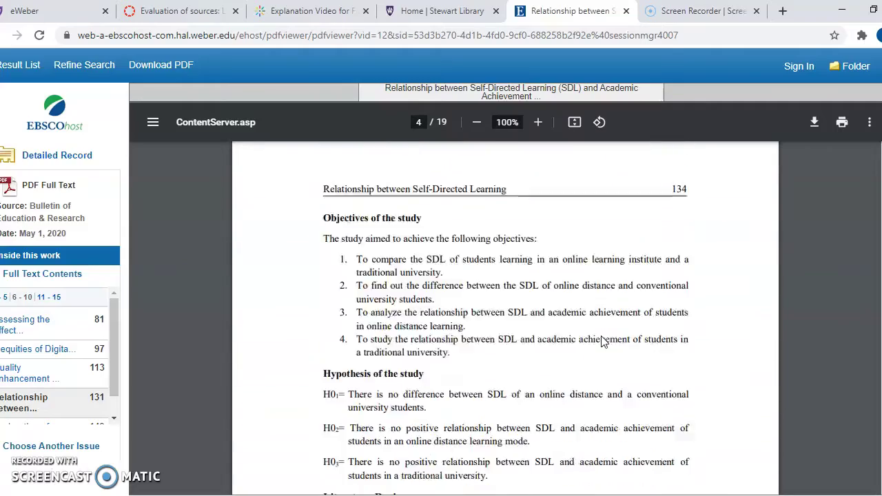
scroll(599, 337, down, 9)
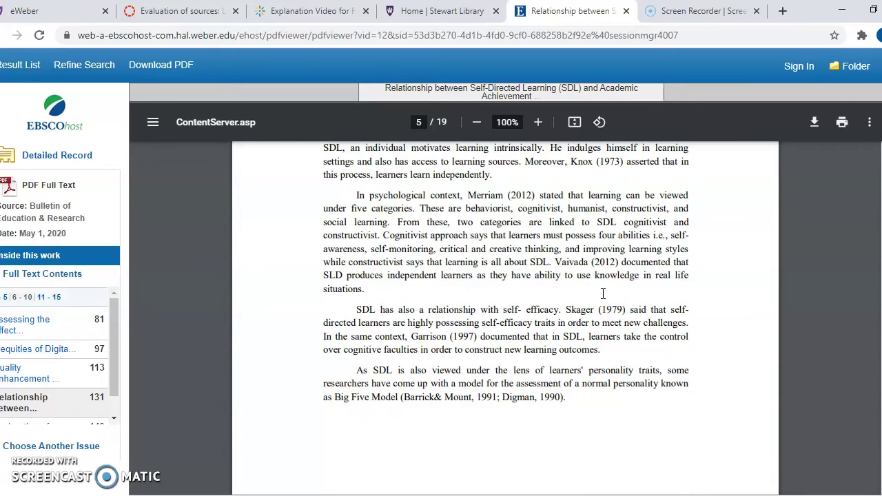
scroll(614, 388, down, 10)
scroll(614, 388, down, 10)
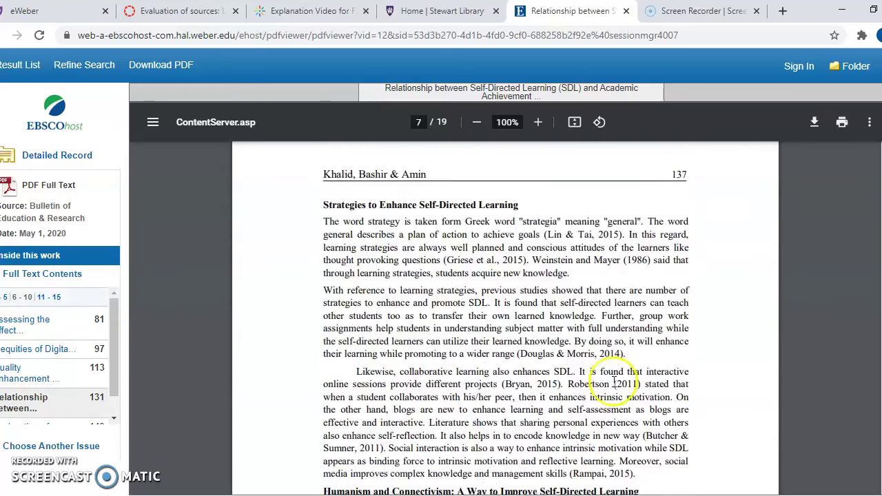
scroll(614, 383, down, 2)
scroll(614, 383, down, 10)
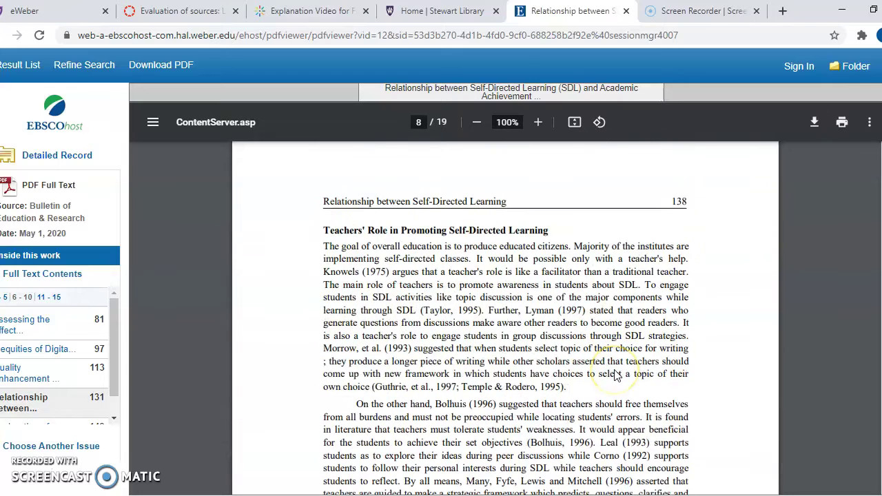
scroll(616, 375, down, 4)
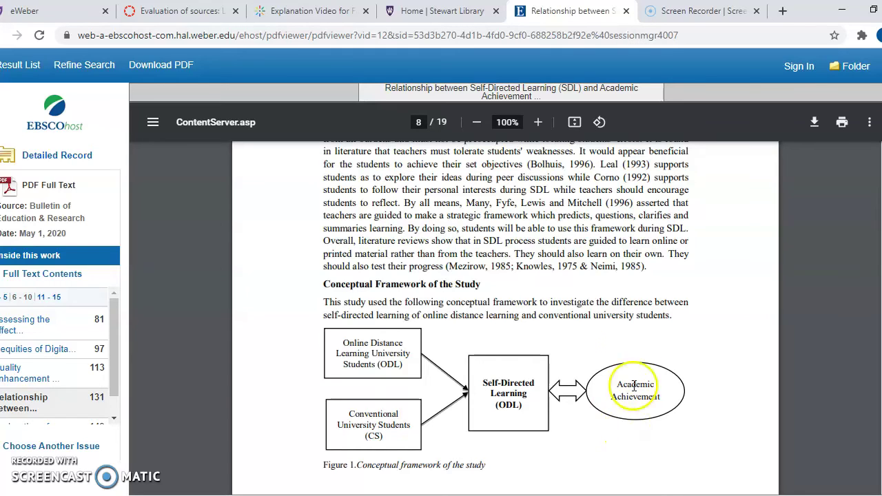
- Return to the abstract and skim the article's whole structure through its objectives and conceptual framework to the first page of References
scroll(634, 345, up, 15)
scroll(634, 344, up, 20)
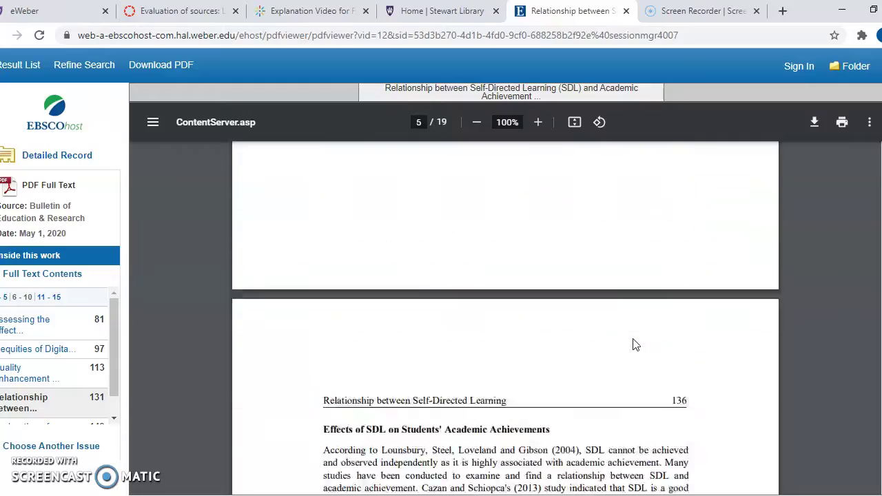
scroll(634, 344, up, 15)
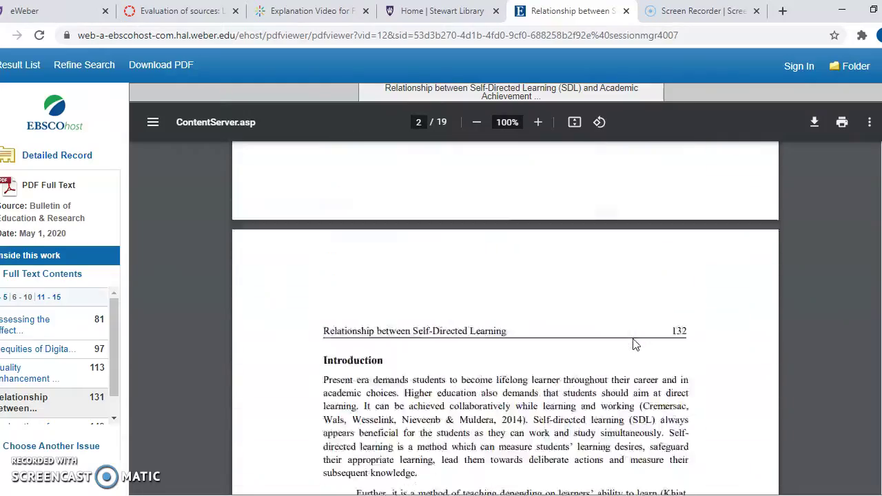
scroll(604, 359, down, 15)
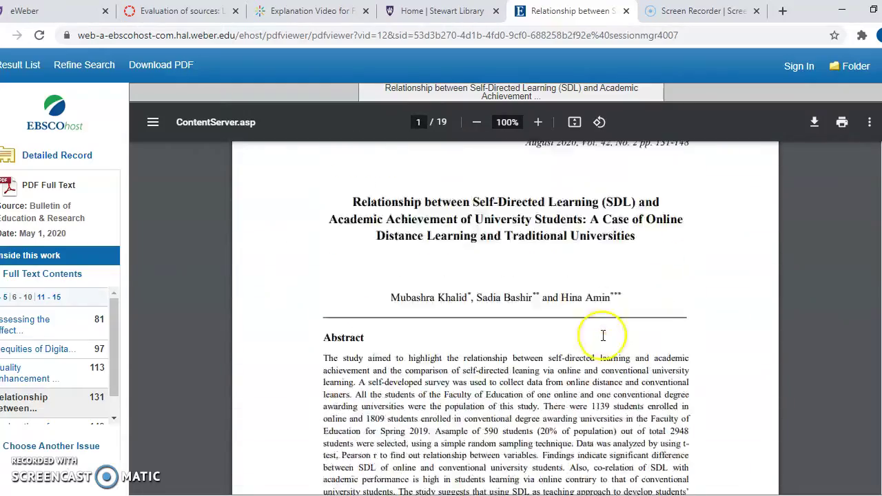
scroll(598, 303, down, 15)
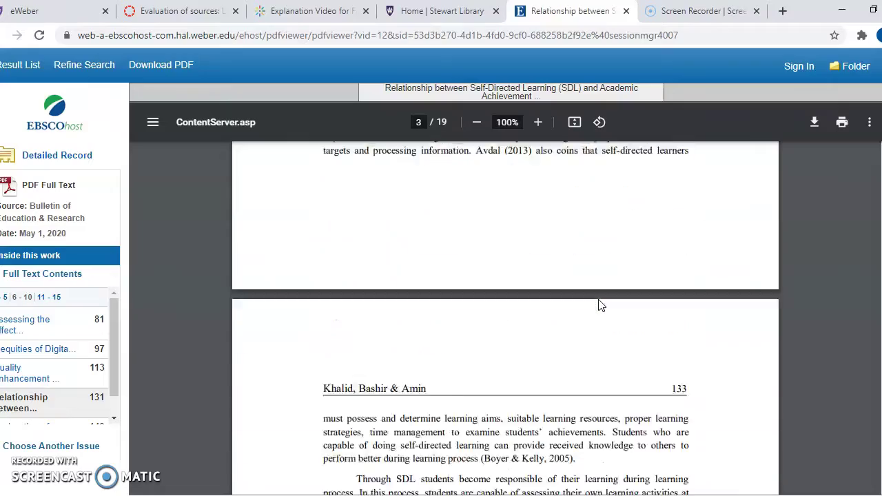
scroll(597, 267, down, 15)
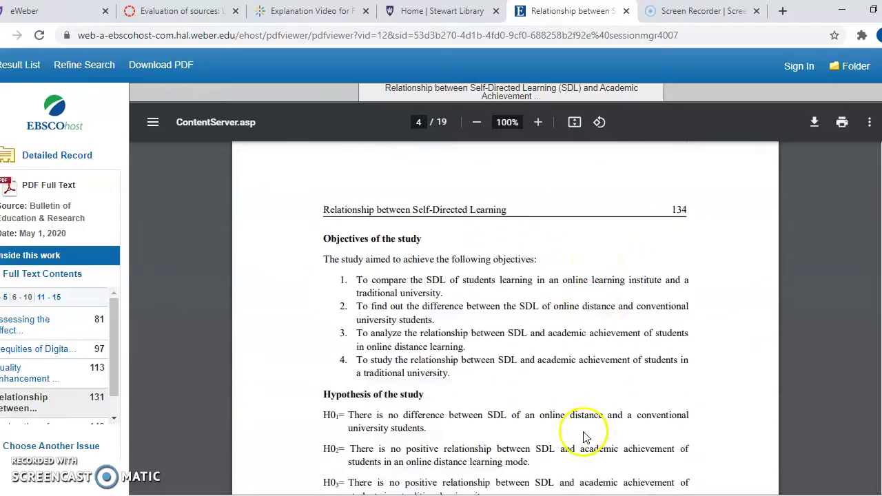
scroll(579, 283, down, 15)
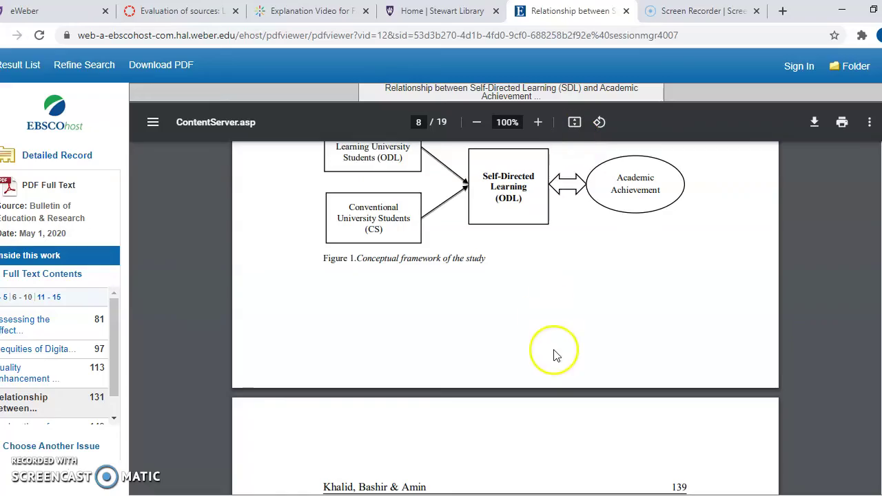
scroll(557, 345, down, 15)
scroll(553, 244, down, 10)
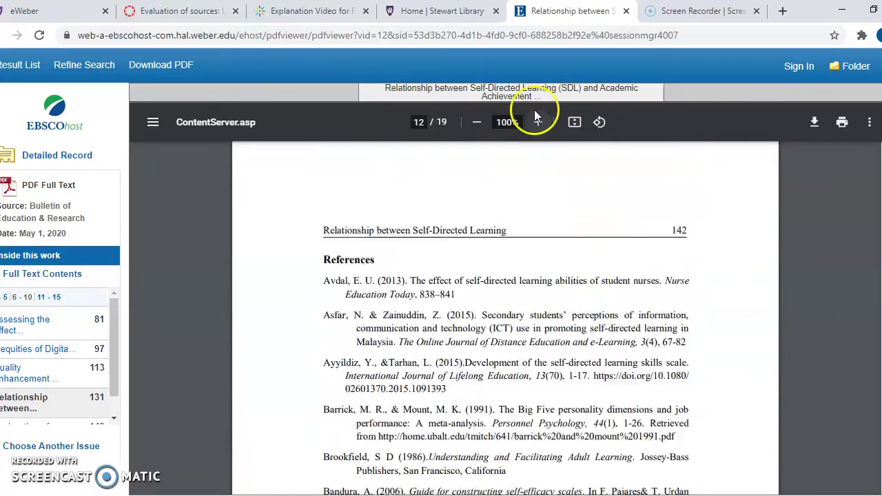
scroll(497, 353, down, 3)
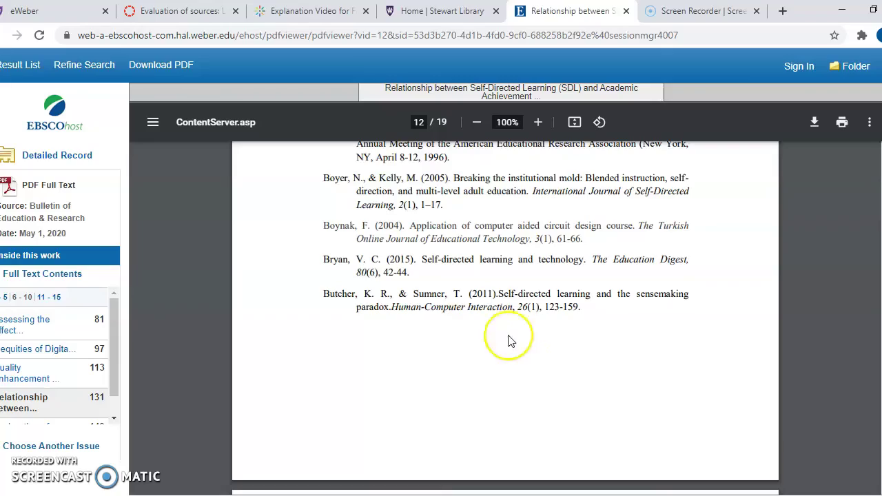
- Examine the Findings and Discussion, the Conclusion and Recommendations, and the reference list on pages 142 to 144
scroll(510, 341, up, 15)
scroll(522, 353, up, 15)
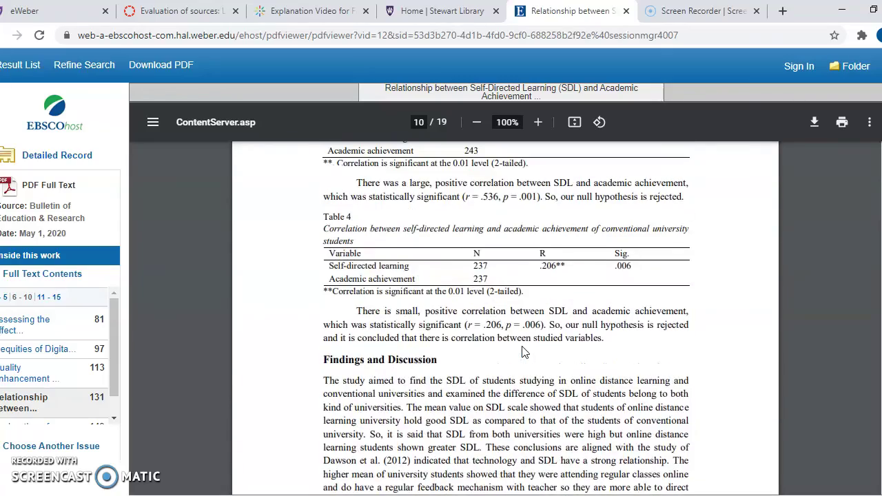
scroll(521, 352, down, 6)
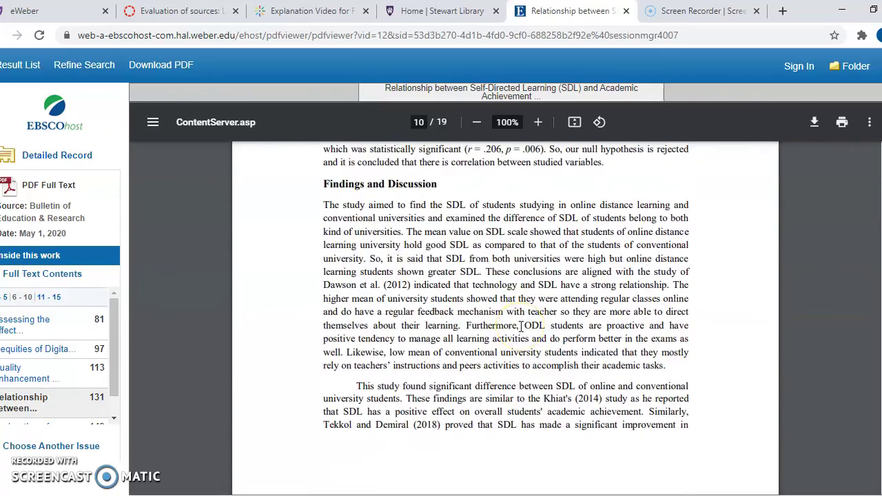
scroll(522, 326, down, 20)
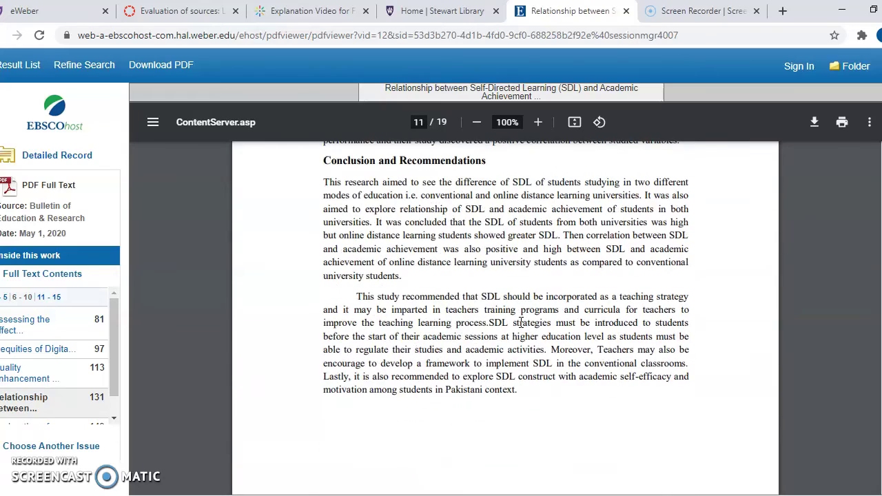
scroll(509, 416, down, 10)
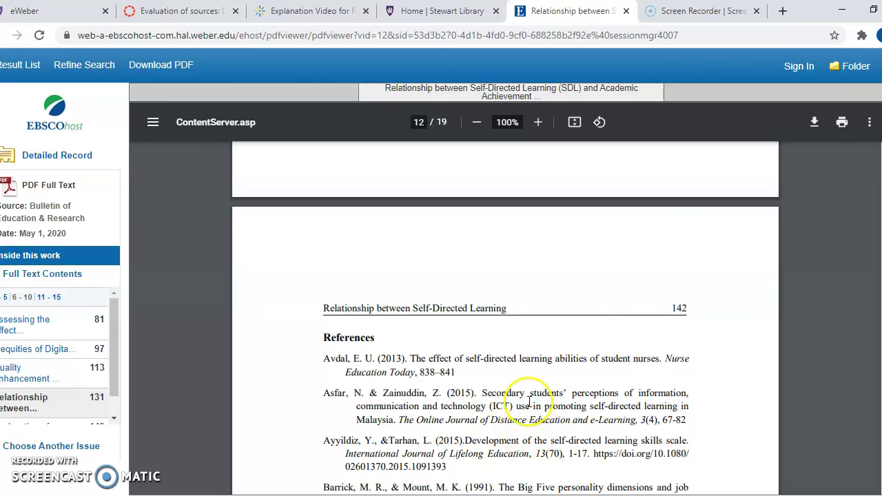
scroll(528, 401, down, 4)
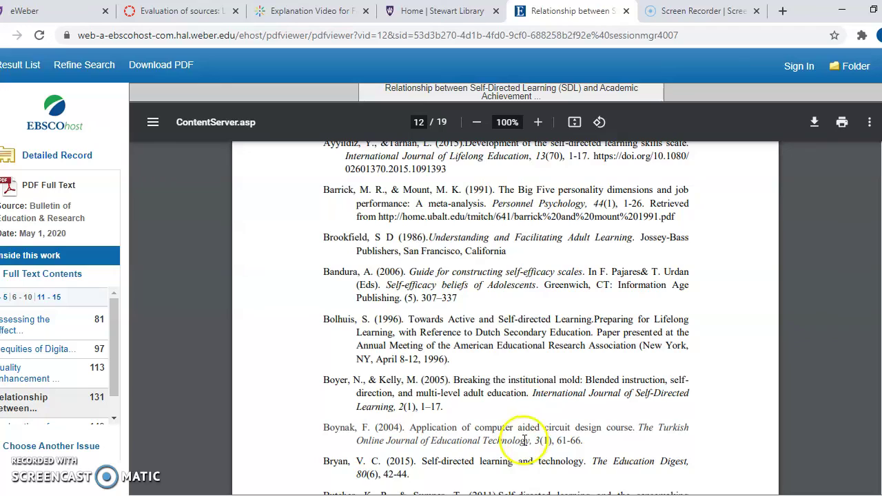
scroll(517, 407, down, 4)
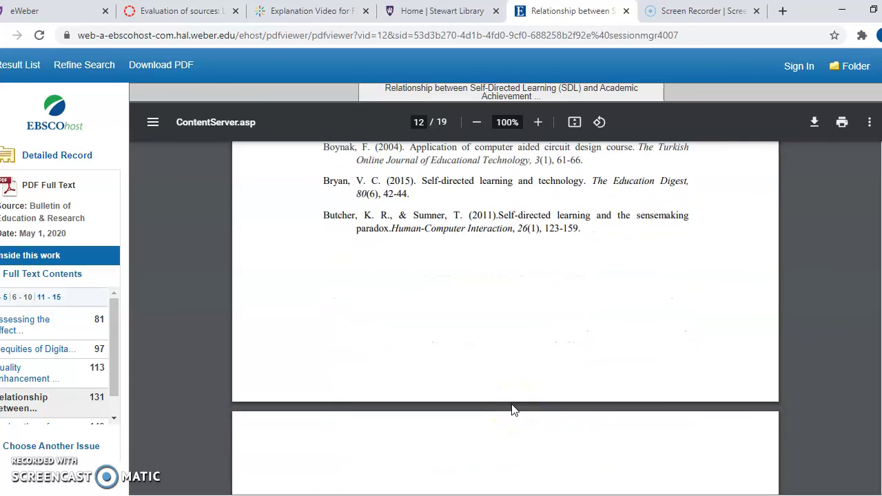
scroll(448, 372, down, 10)
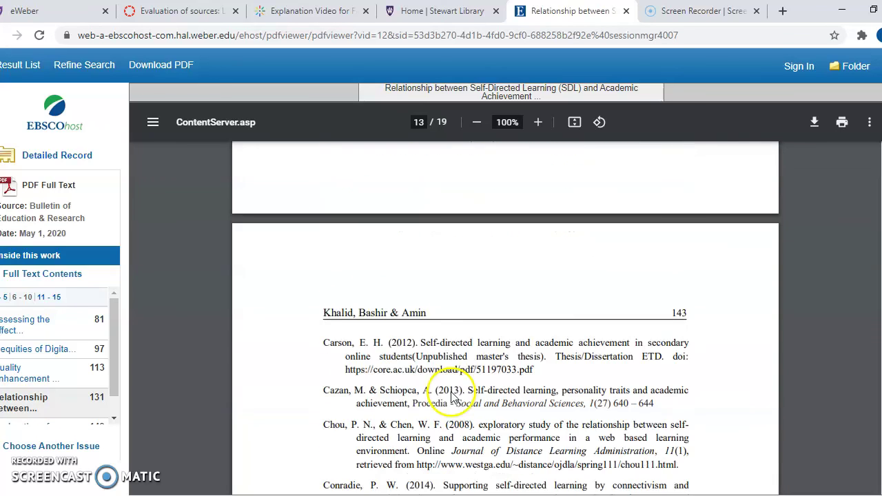
scroll(445, 345, down, 5)
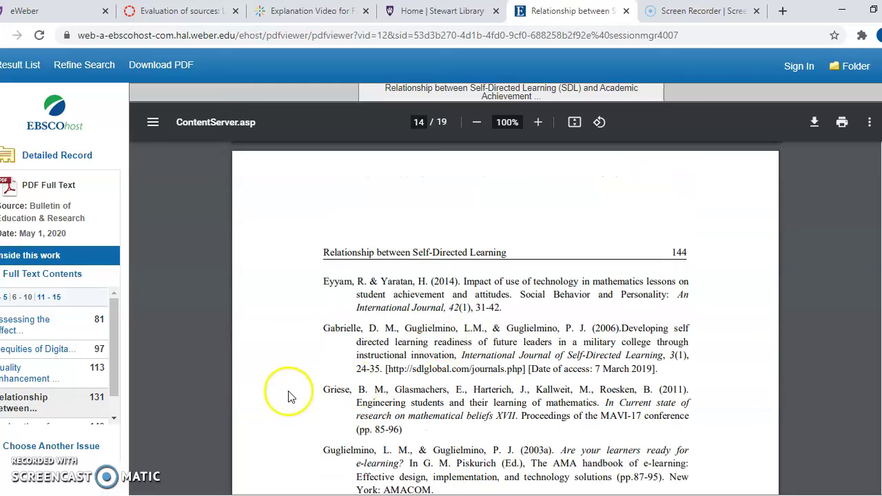